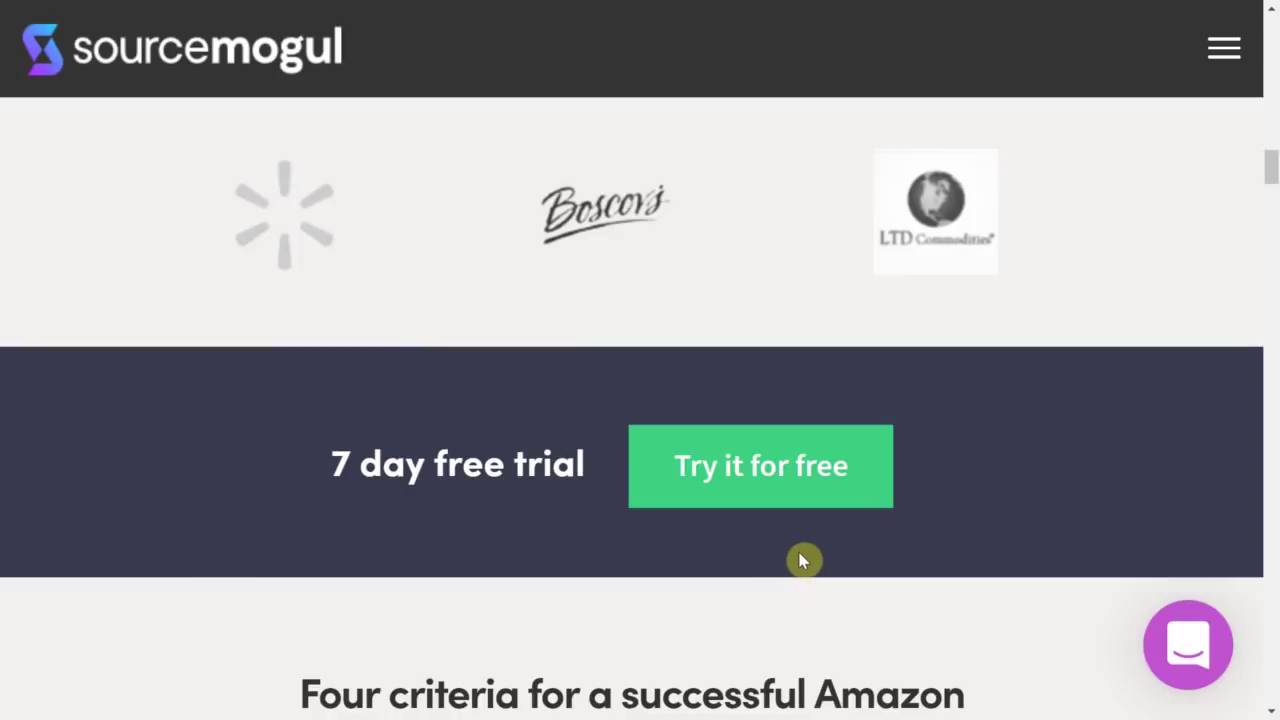
Step: Open the free-trial signup form, note the 10 day free trial offer, then go to the Search page
left_click(749, 497)
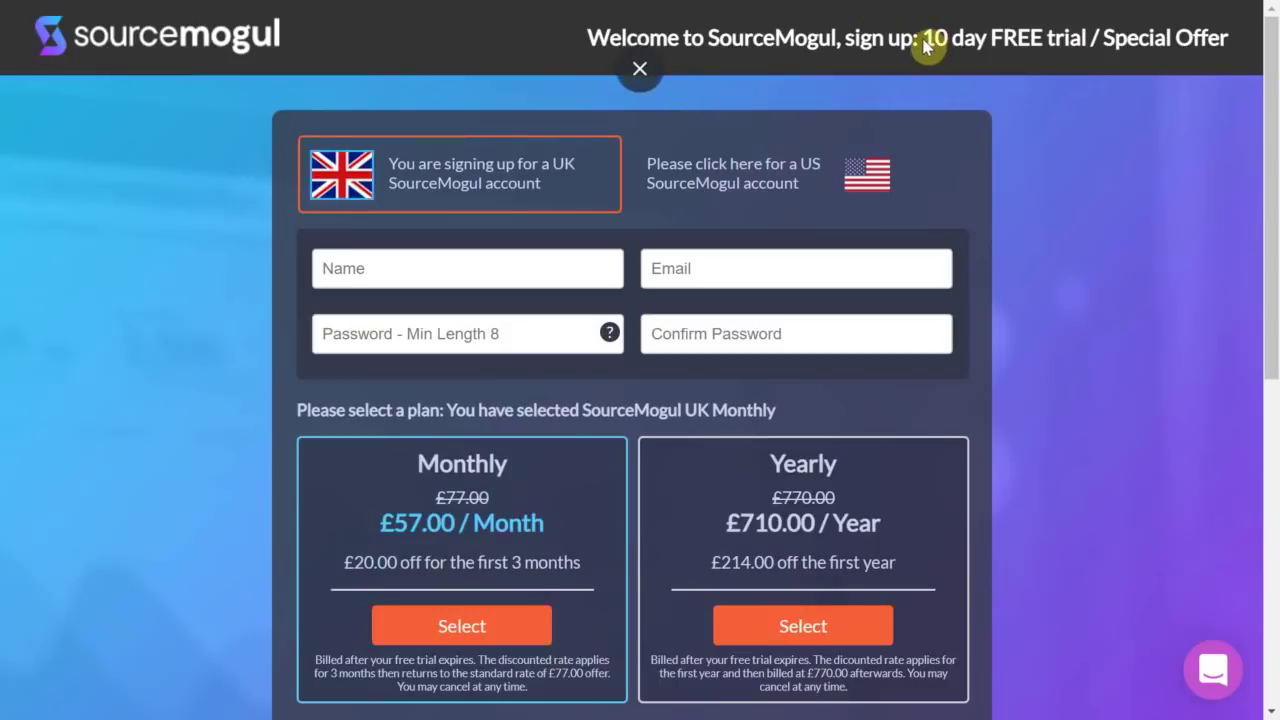
left_click_drag(925, 45, 1175, 40)
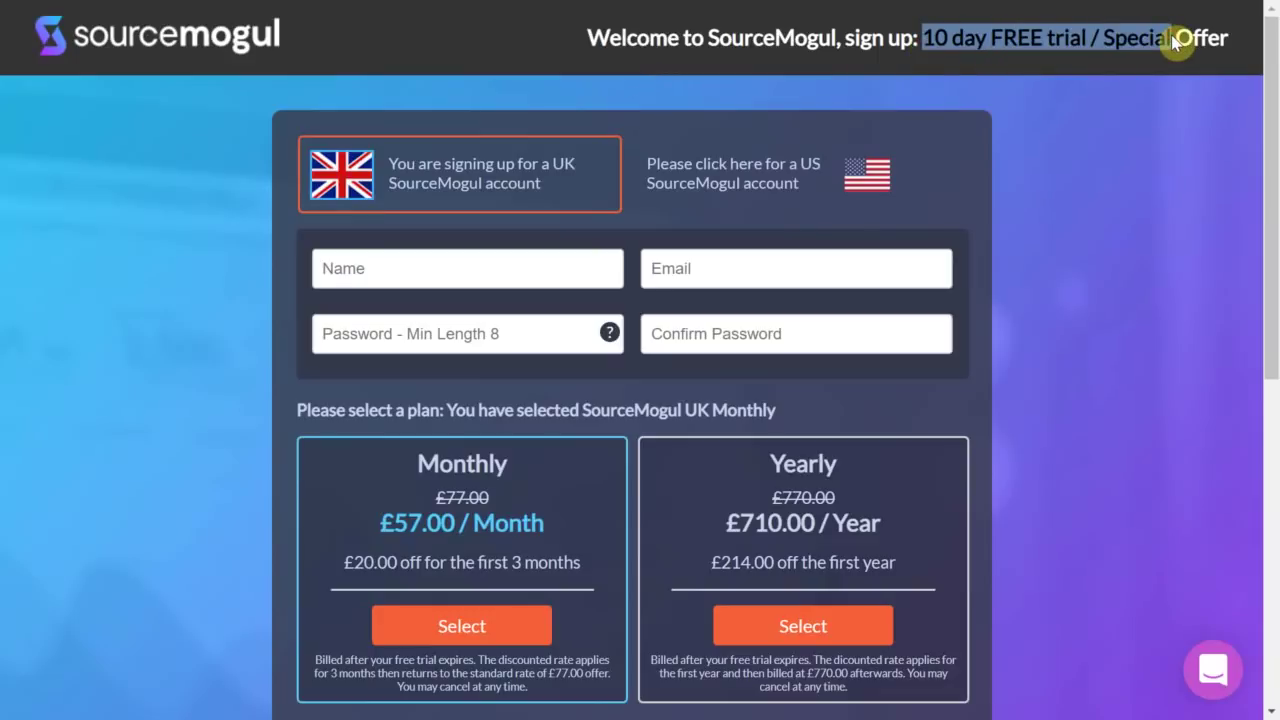
left_click(1175, 40)
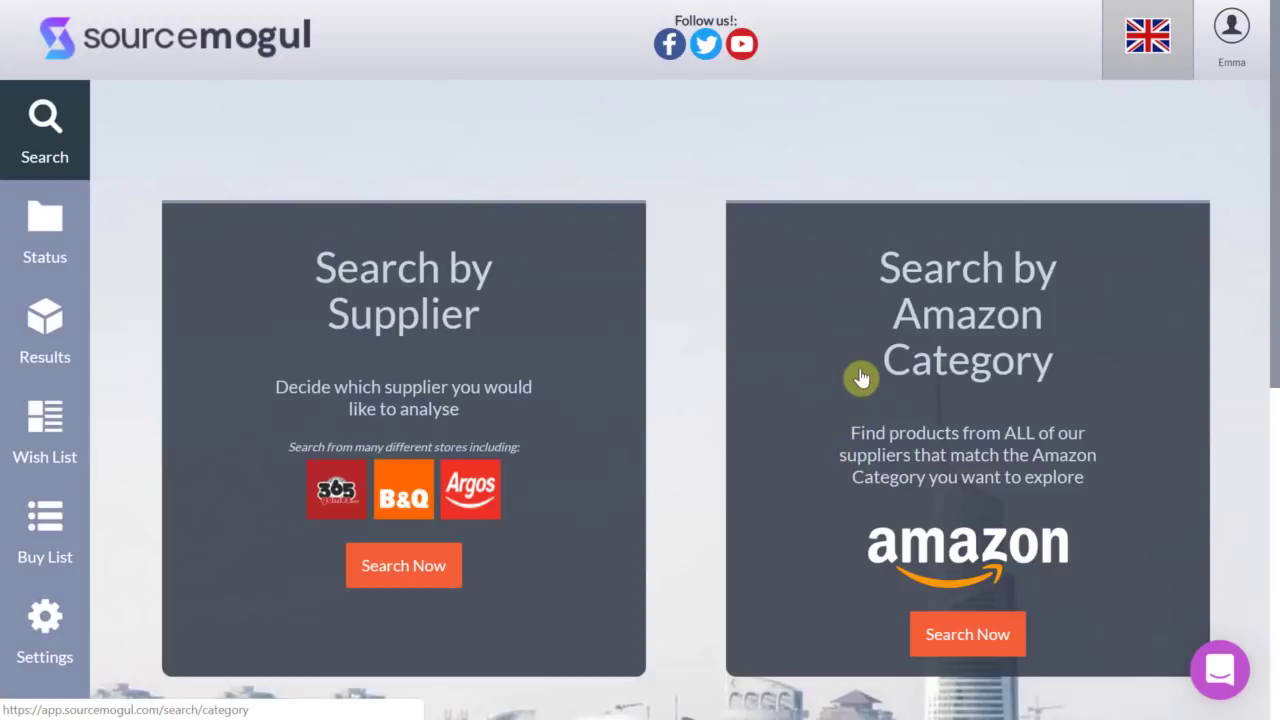
Step: Start a search by supplier, try the AO supplier tile, and scroll the supplier list down to B&Q
scroll(672, 405, "down", 1)
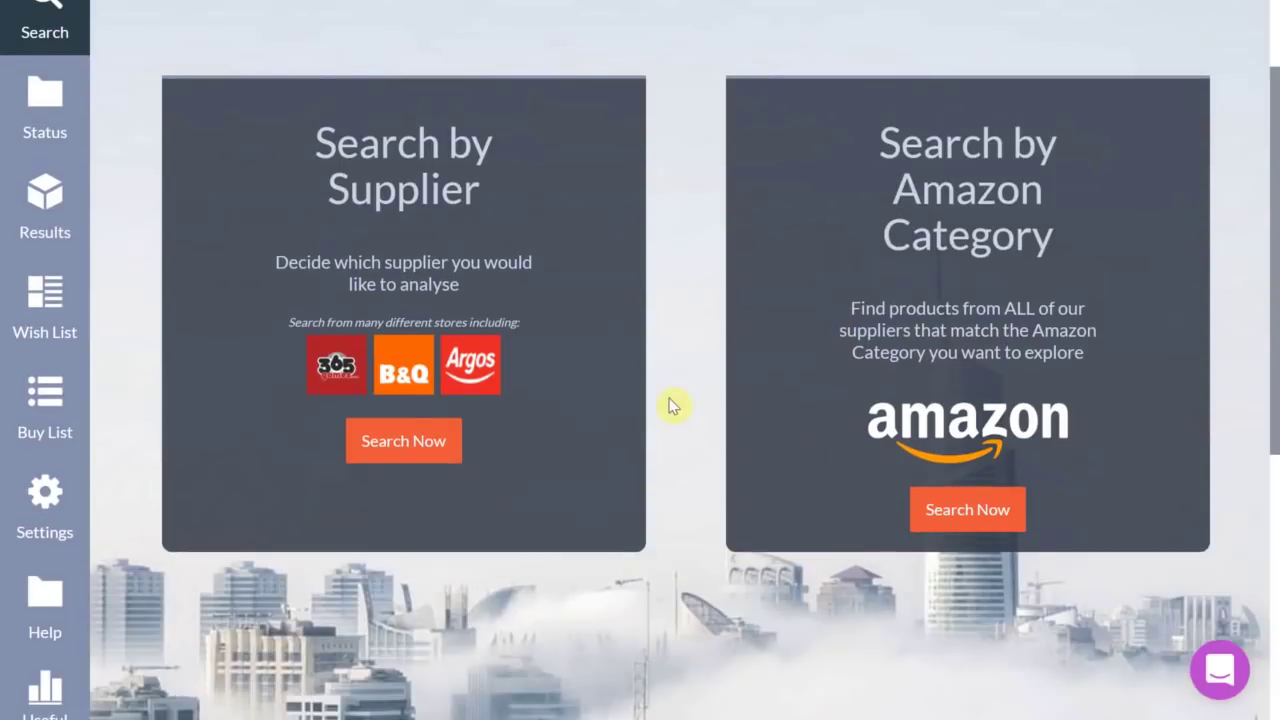
left_click(447, 449)
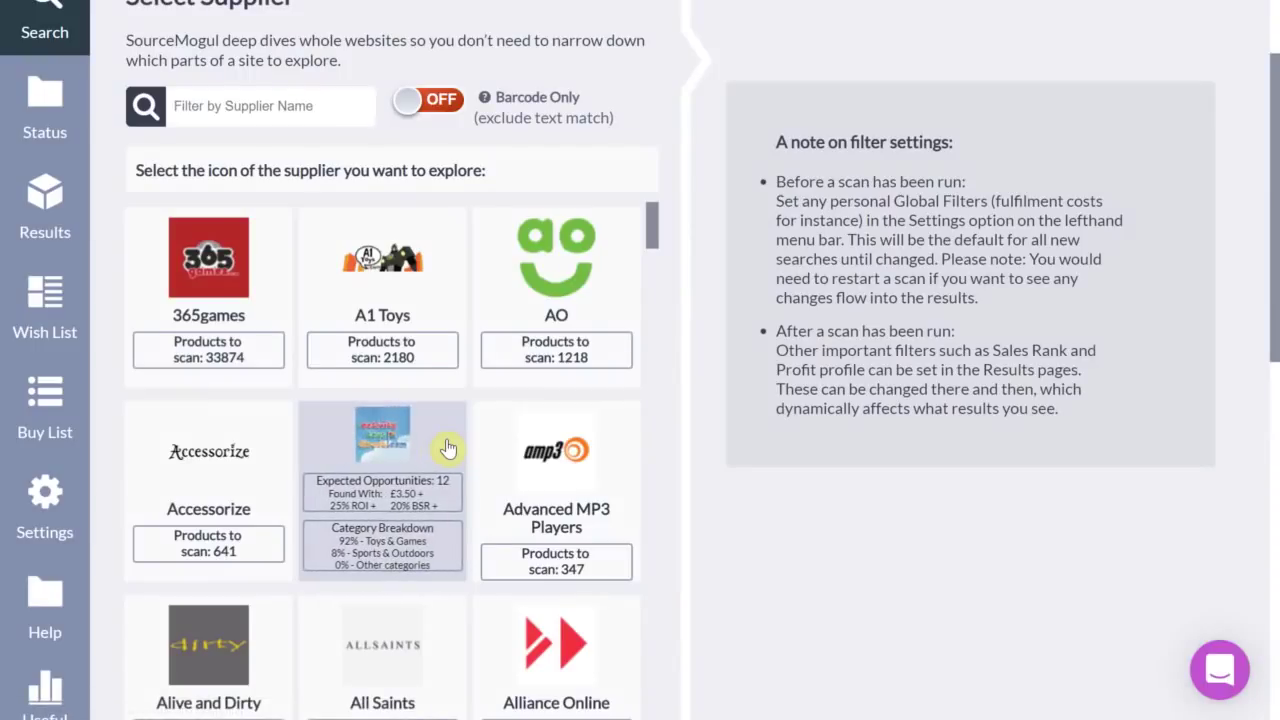
scroll(763, 306, "up", 1)
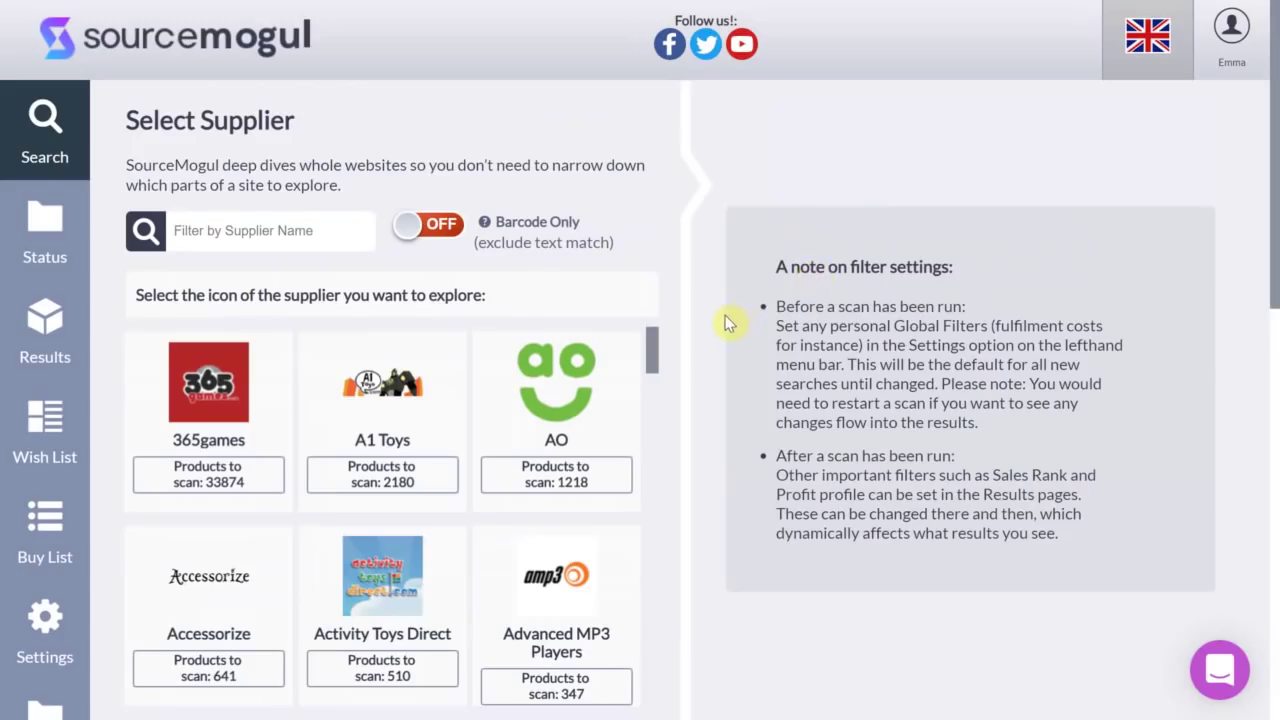
left_click(568, 374)
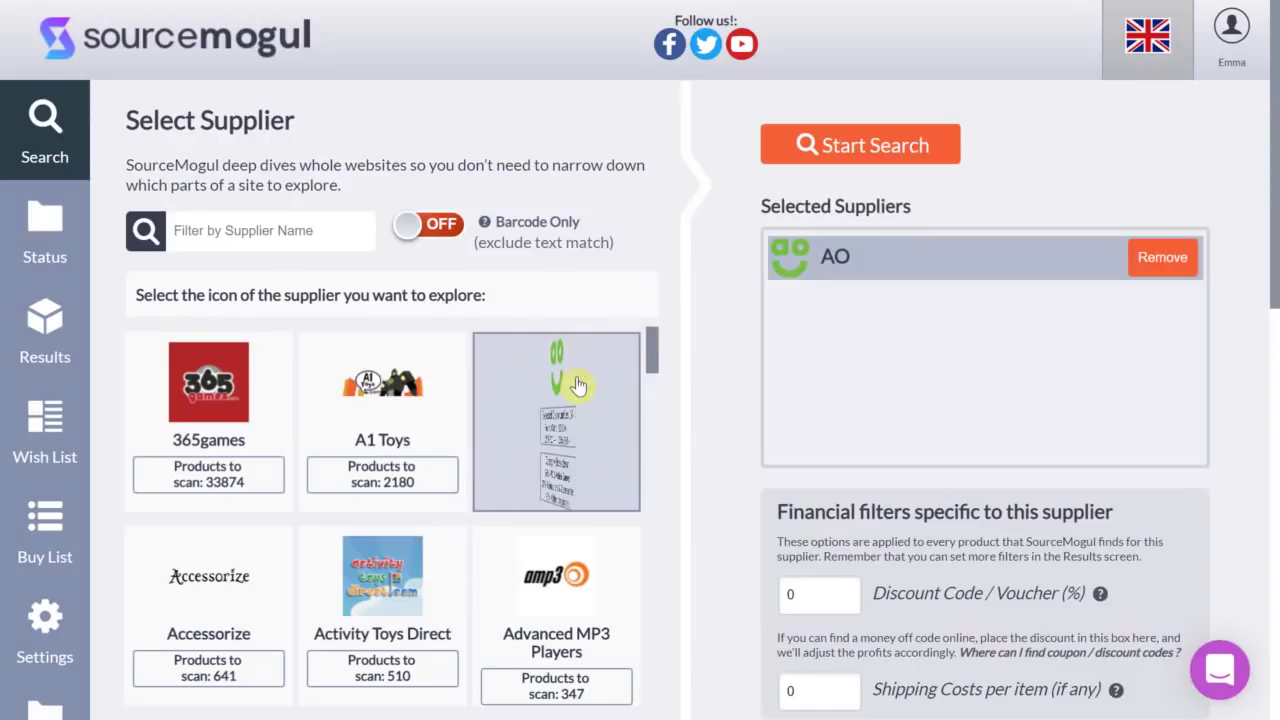
left_click(403, 385)
left_click(160, 430)
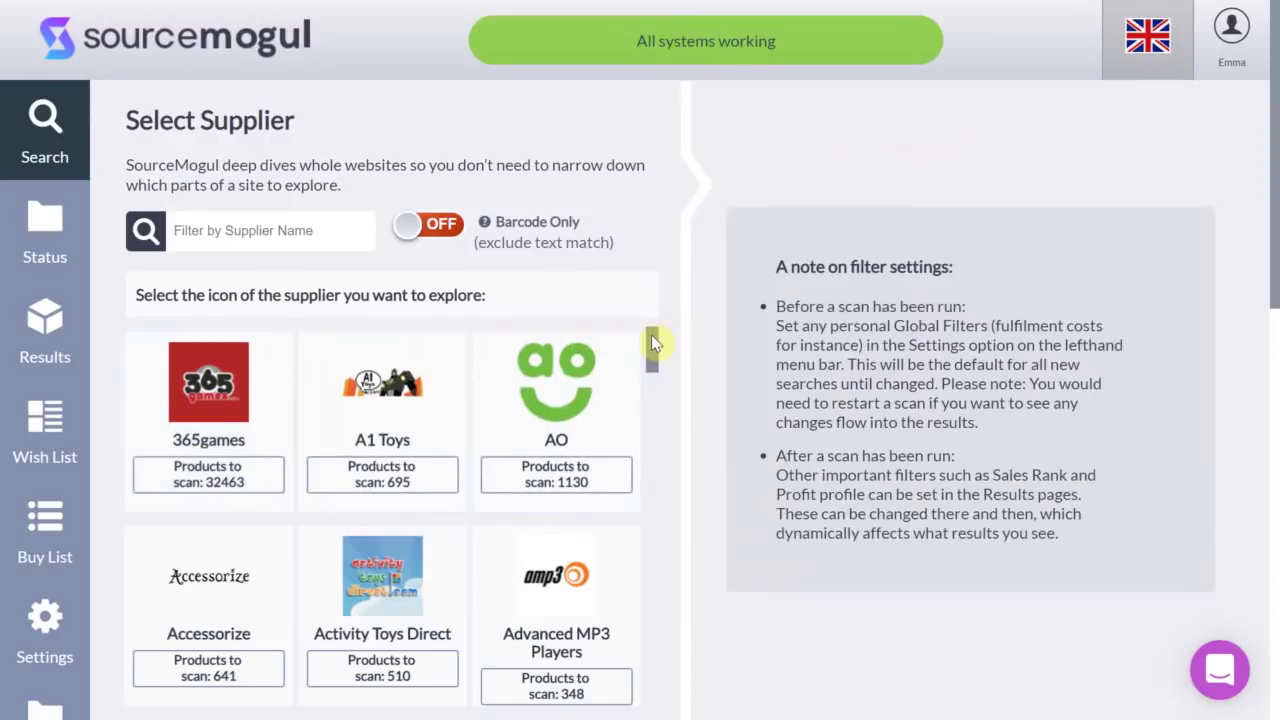
left_click_drag(651, 335, 654, 351)
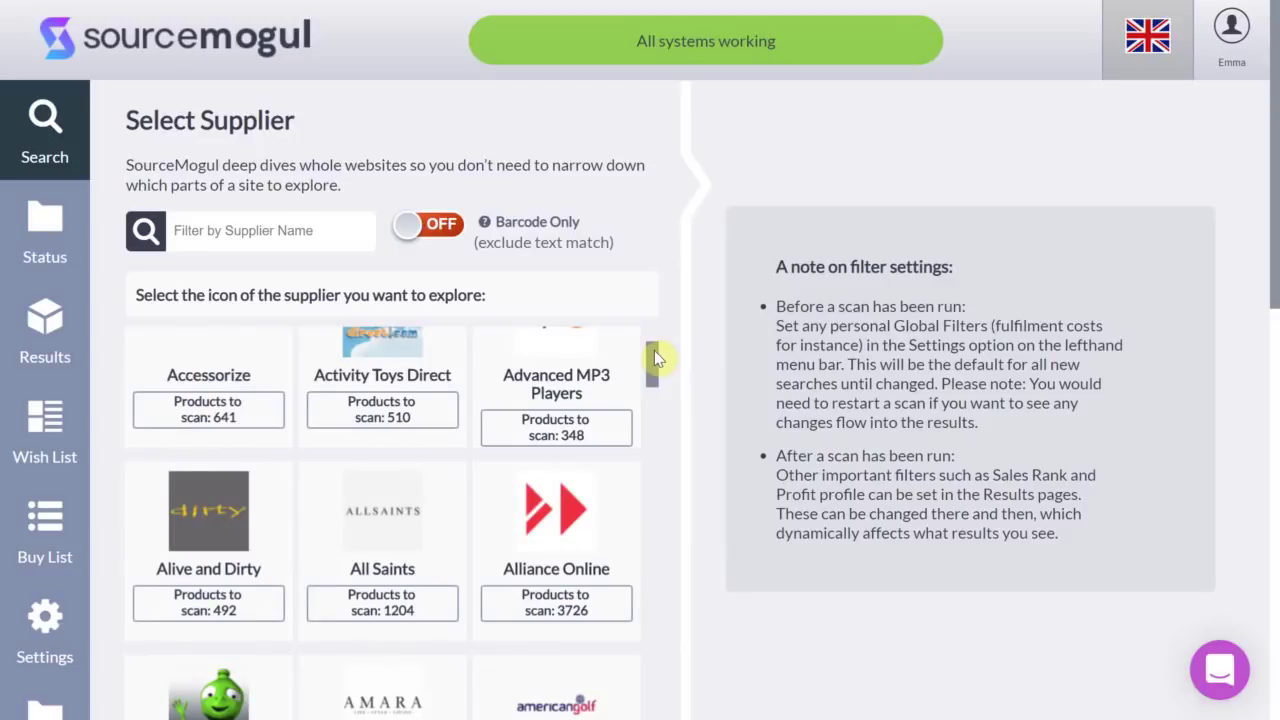
left_click_drag(654, 350, 659, 388)
Step: Select B&Q as the supplier, set Discount Code / Voucher to 10%, and start the search
left_click(591, 423)
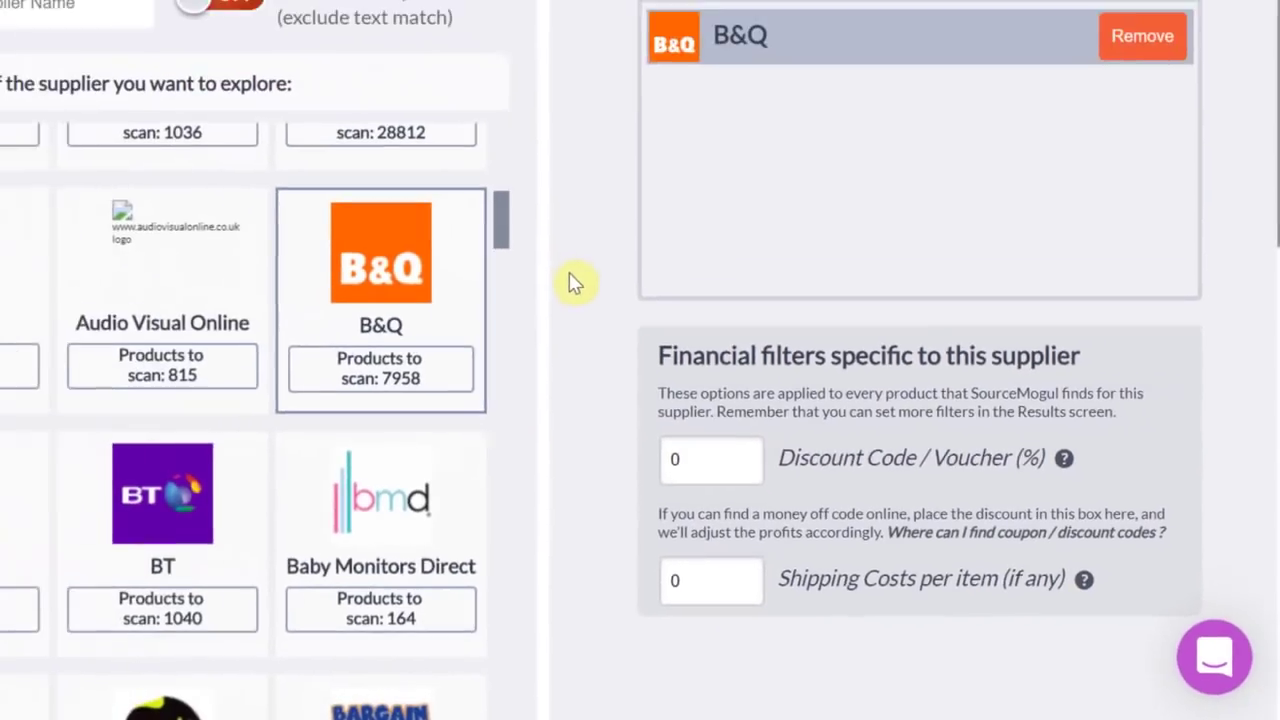
left_click(536, 395)
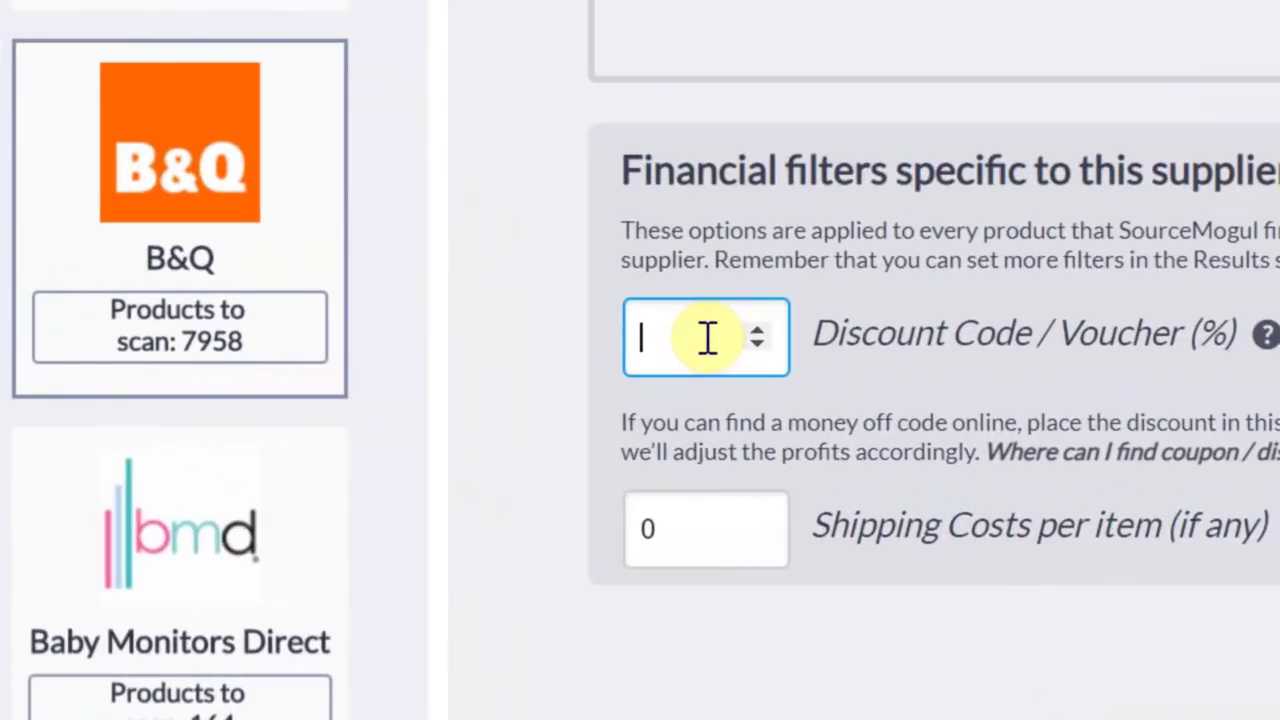
type("10")
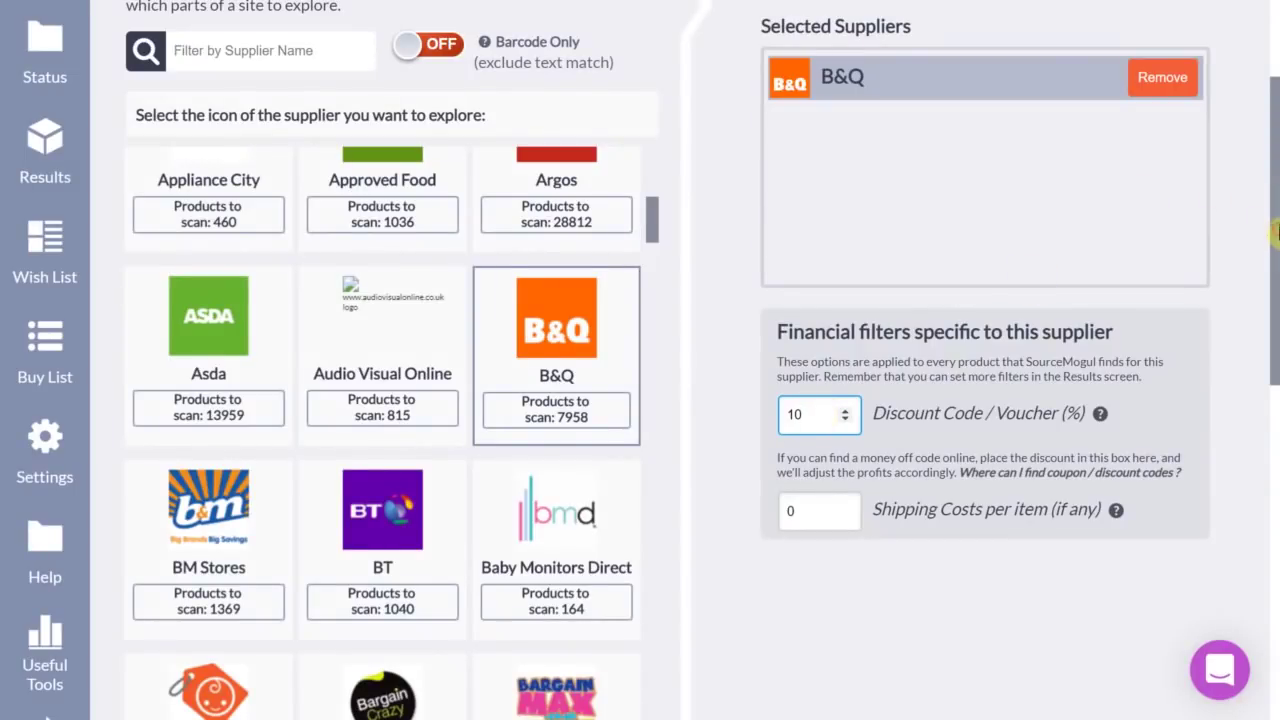
scroll(1257, 293, "up", 2)
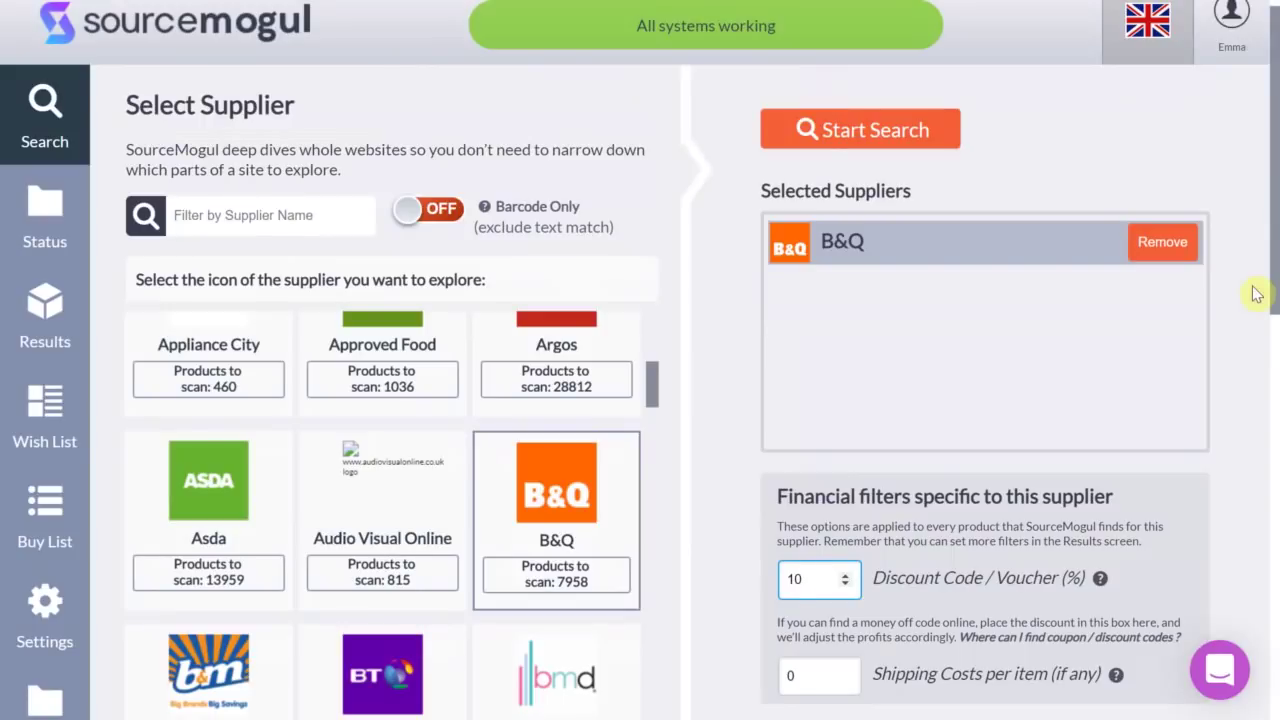
left_click(888, 133)
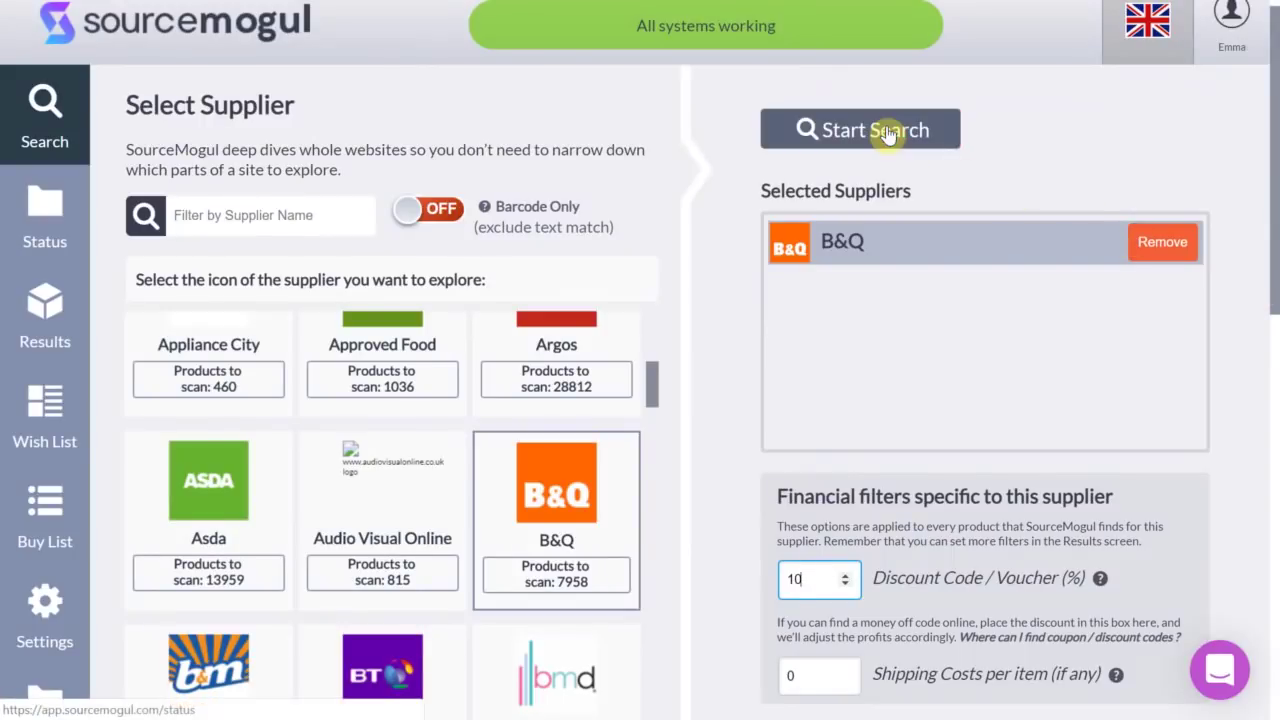
Step: Check the completed B&Q search's start and finish times on the Status page
left_click_drag(497, 300, 660, 322)
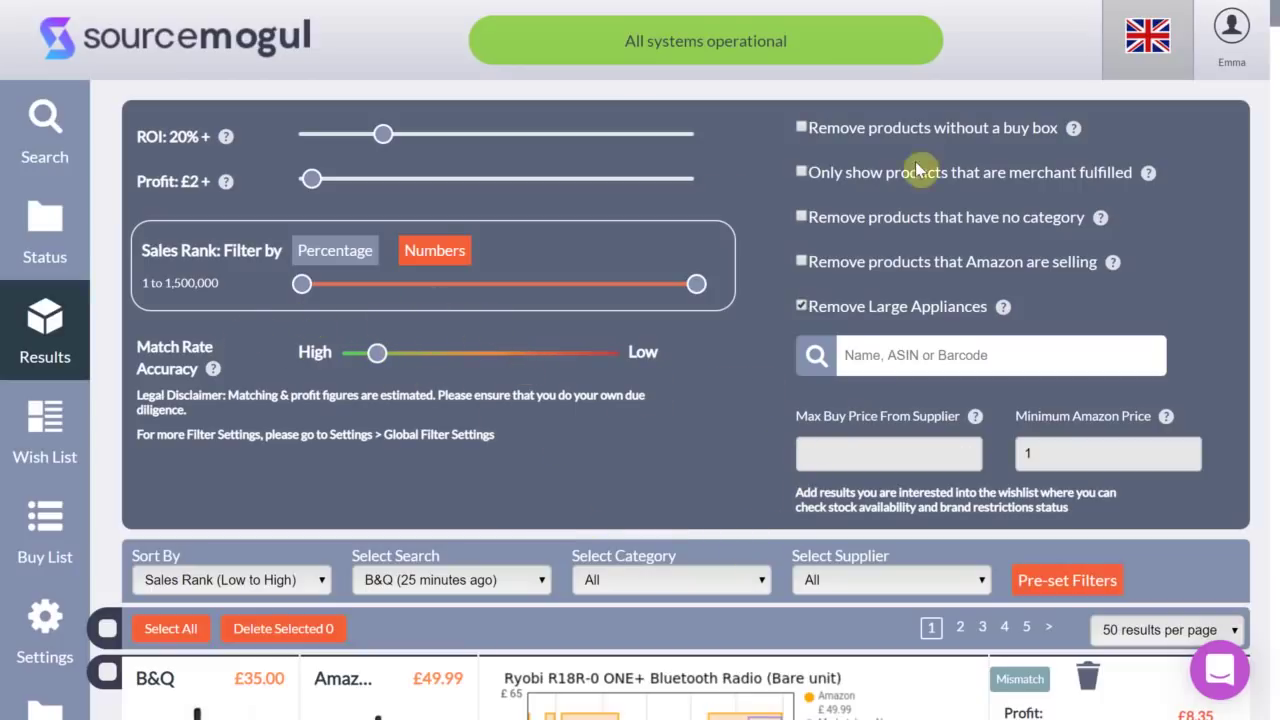
Step: Raise the minimum ROI filter to about 31% and refresh the B&Q results list
scroll(1274, 38, "down", 5)
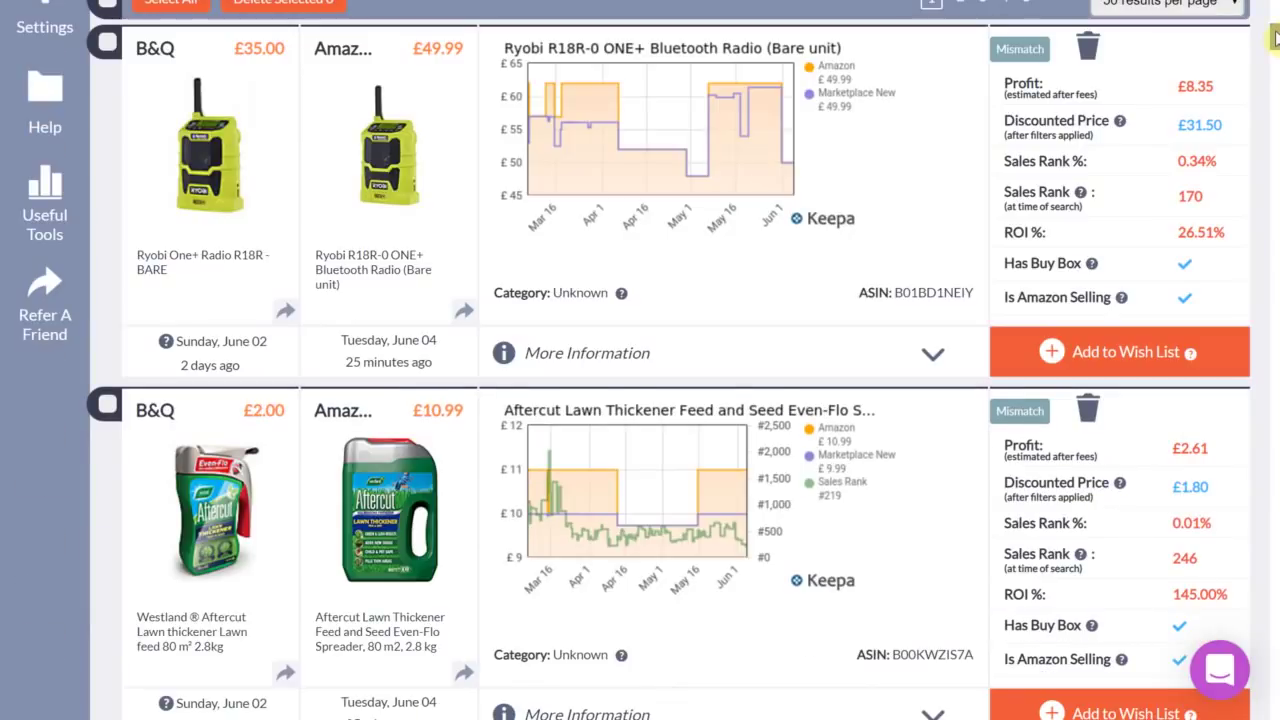
scroll(1274, 40, "down", 3)
scroll(1274, 44, "up", 9)
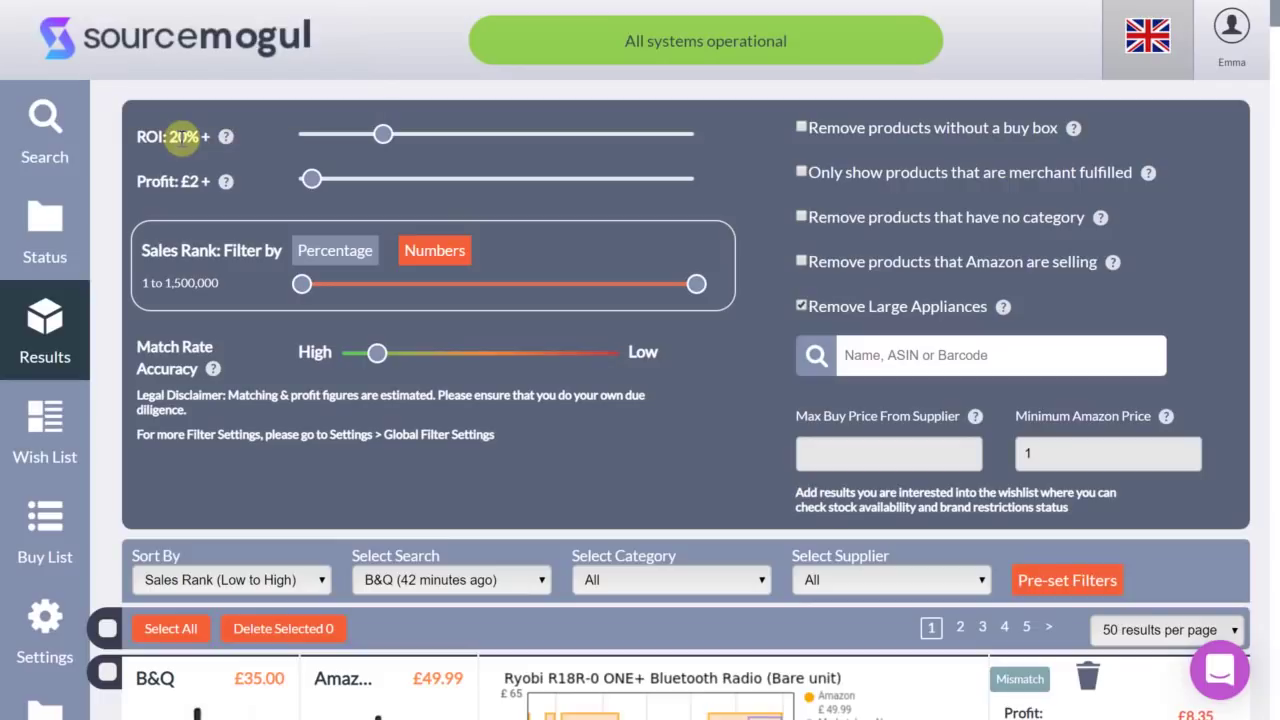
left_click_drag(383, 133, 431, 140)
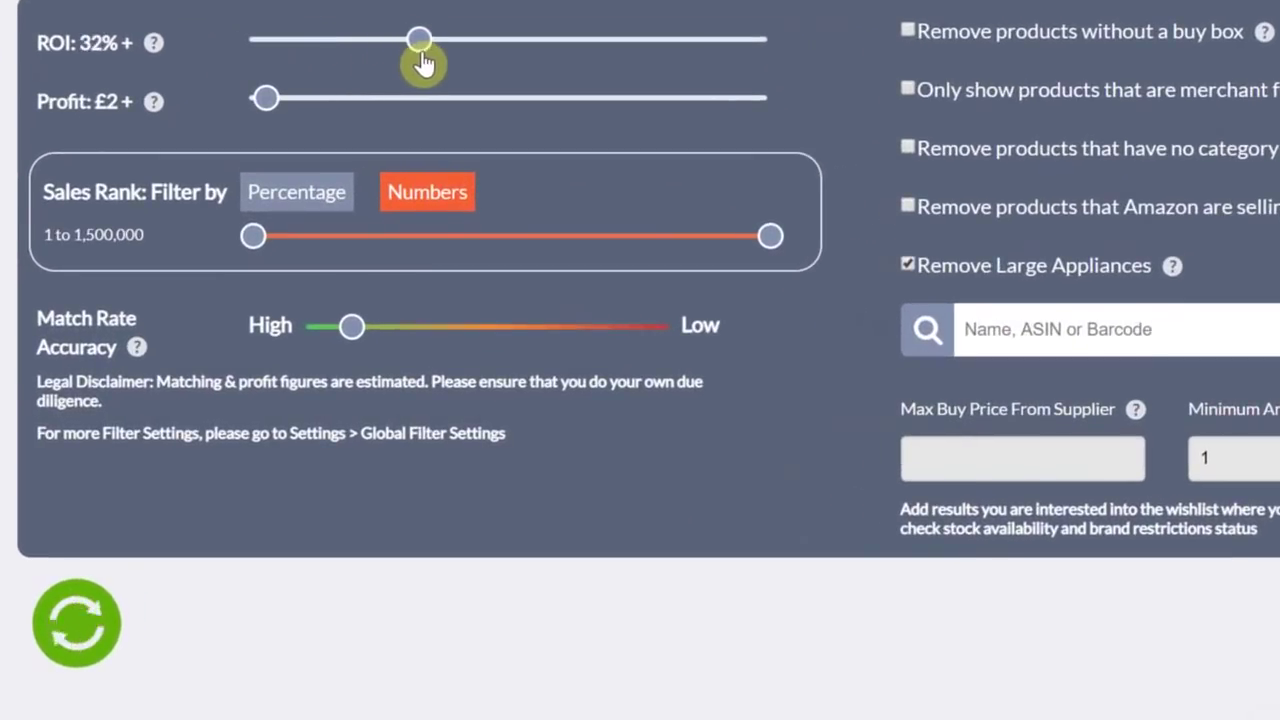
mouse_move(422, 62)
left_mouse_down()
mouse_move(363, 56)
mouse_move(409, 45)
left_mouse_up()
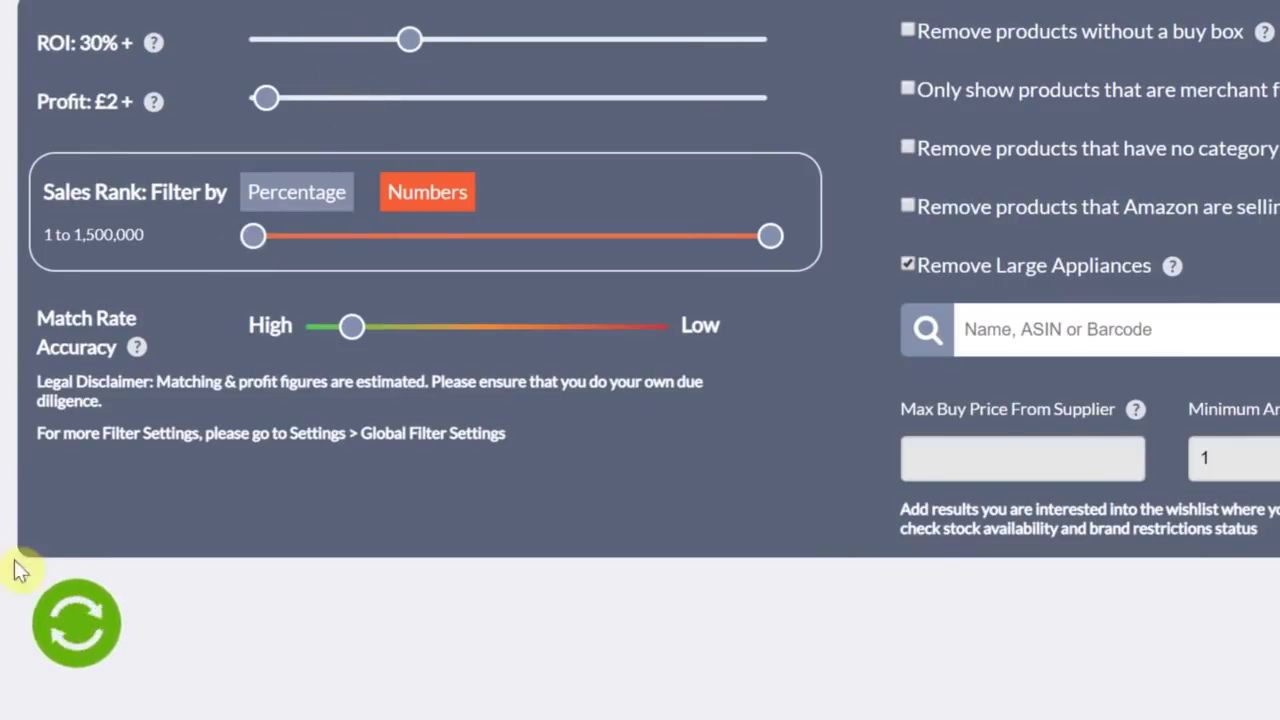
left_click(100, 605)
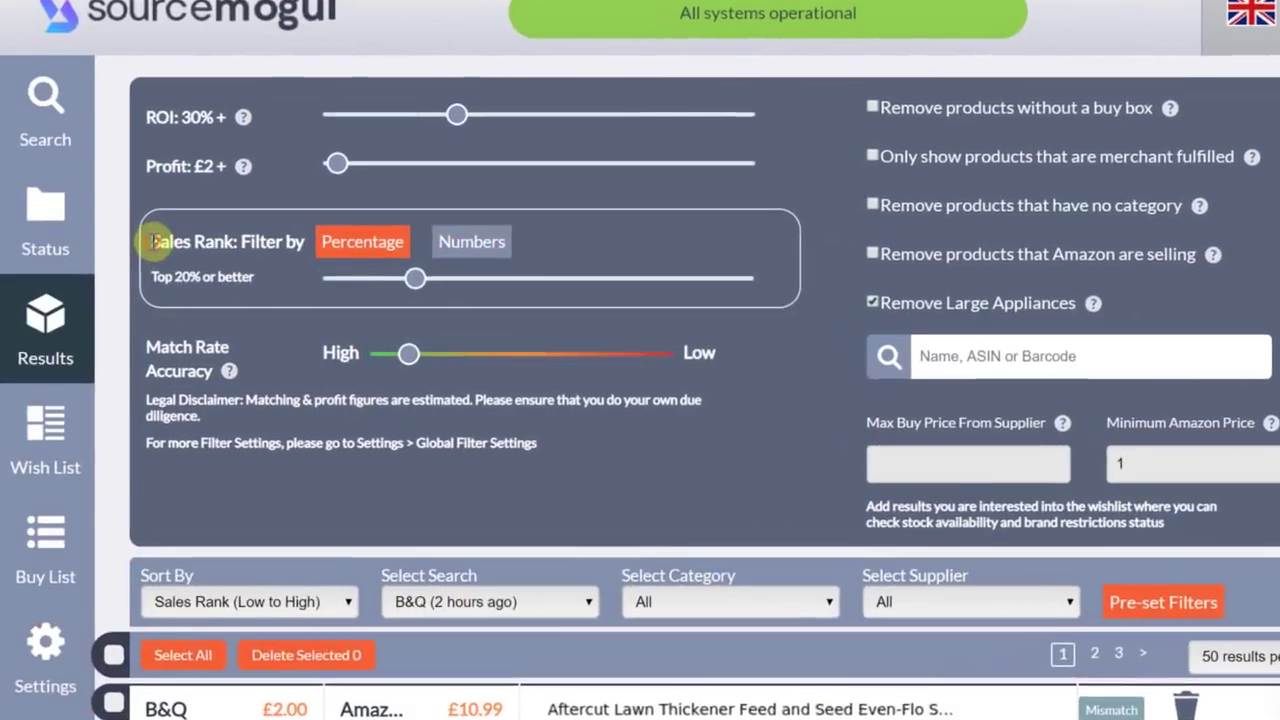
Step: Limit the sales rank filter to the top 2% using the Percentage mode
left_click_drag(141, 250, 283, 254)
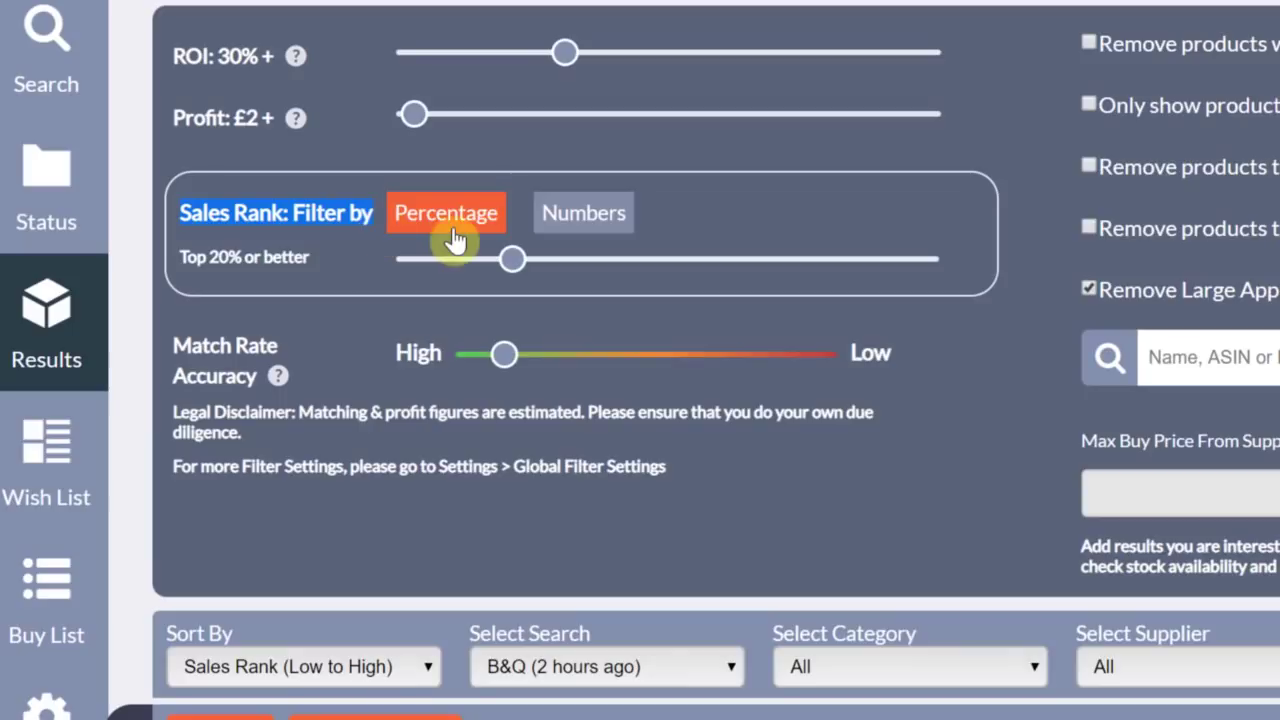
left_click(580, 220)
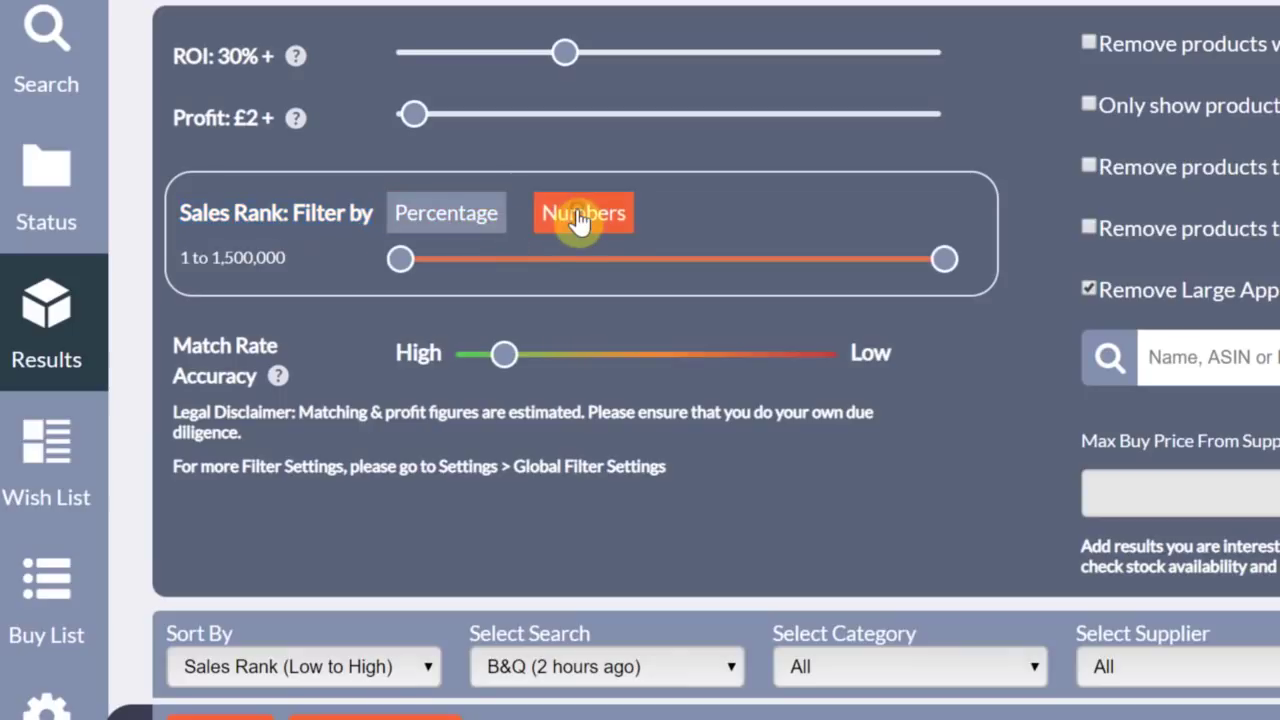
left_click(458, 214)
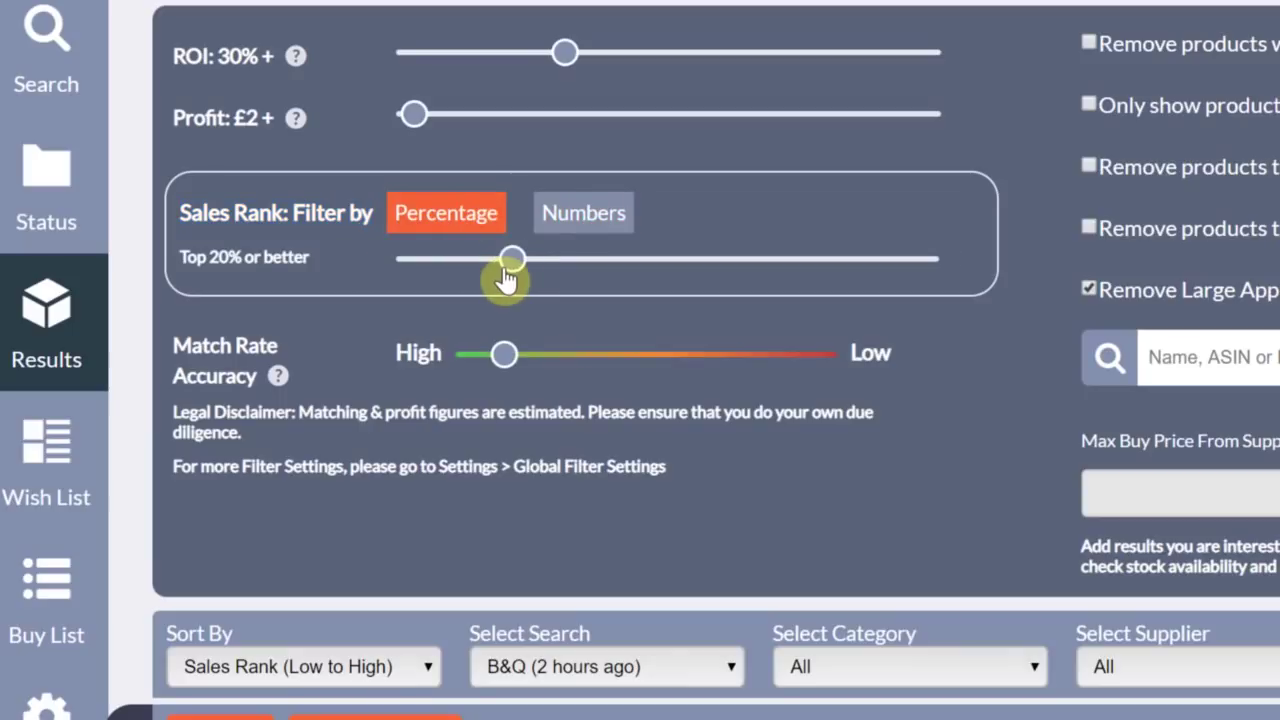
left_click_drag(508, 261, 167, 375)
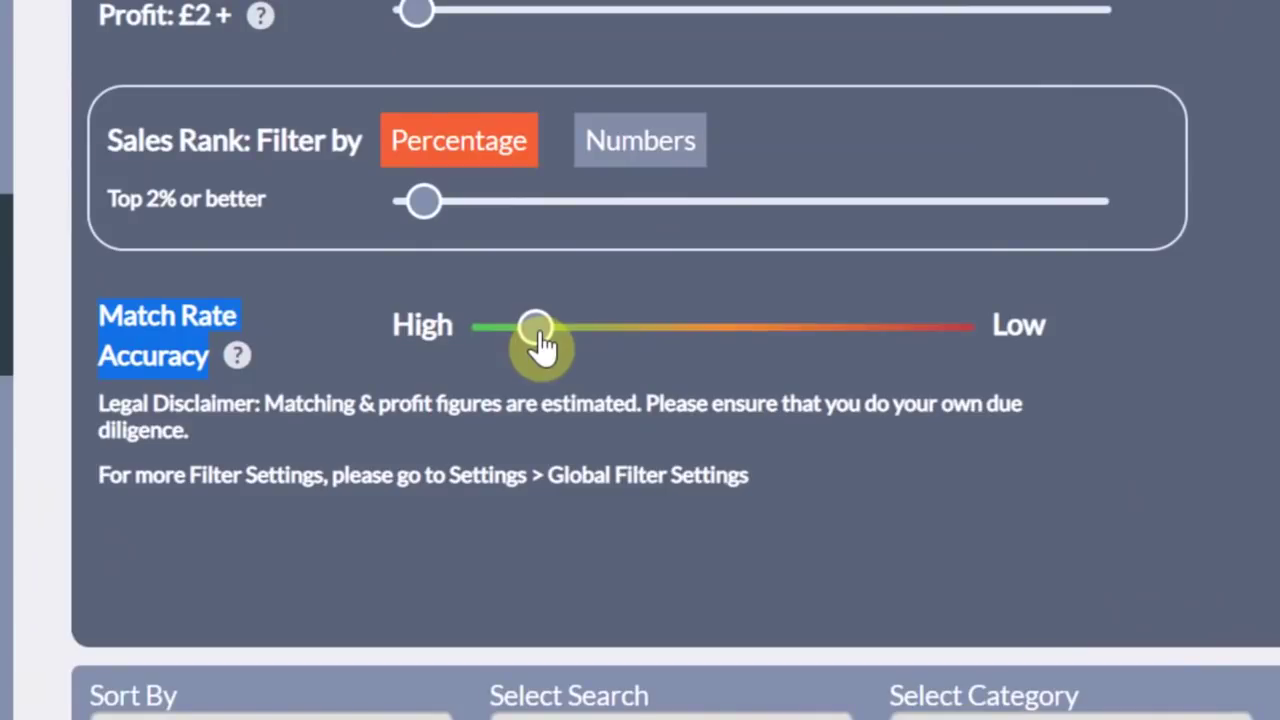
Step: Set the Match Rate Accuracy slider to Low
left_click_drag(538, 336, 472, 336)
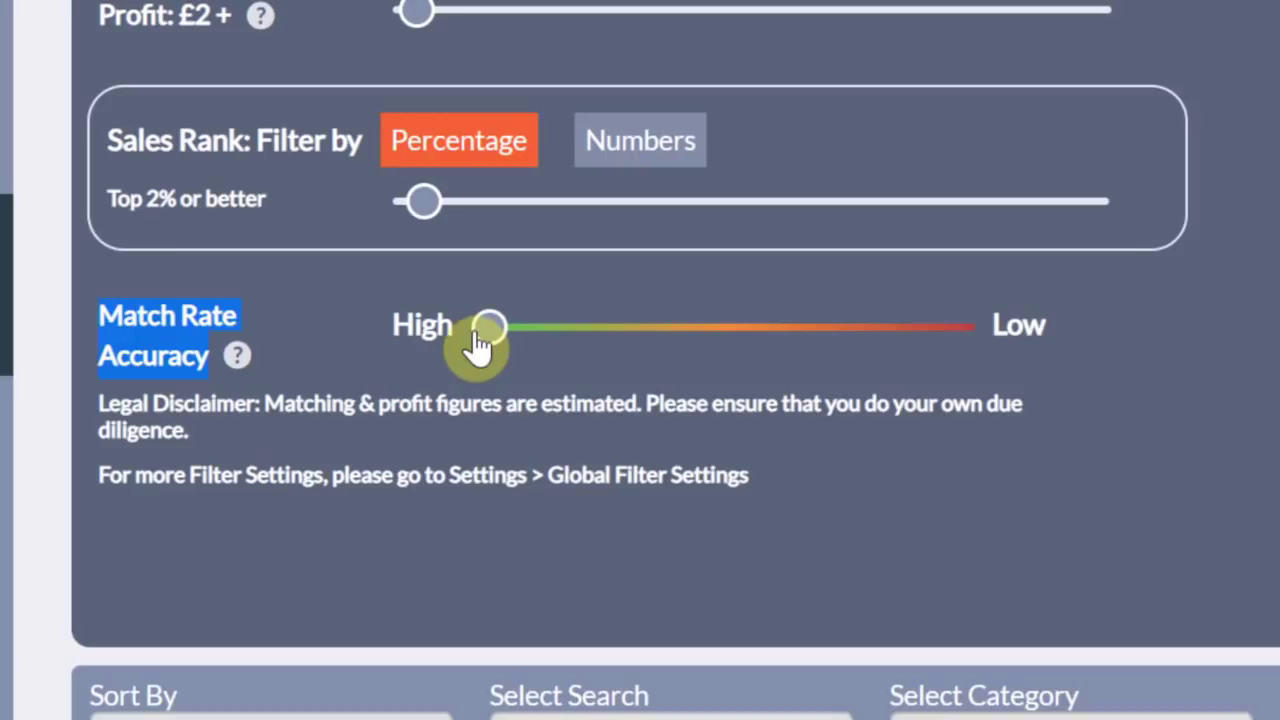
left_click_drag(486, 345, 566, 345)
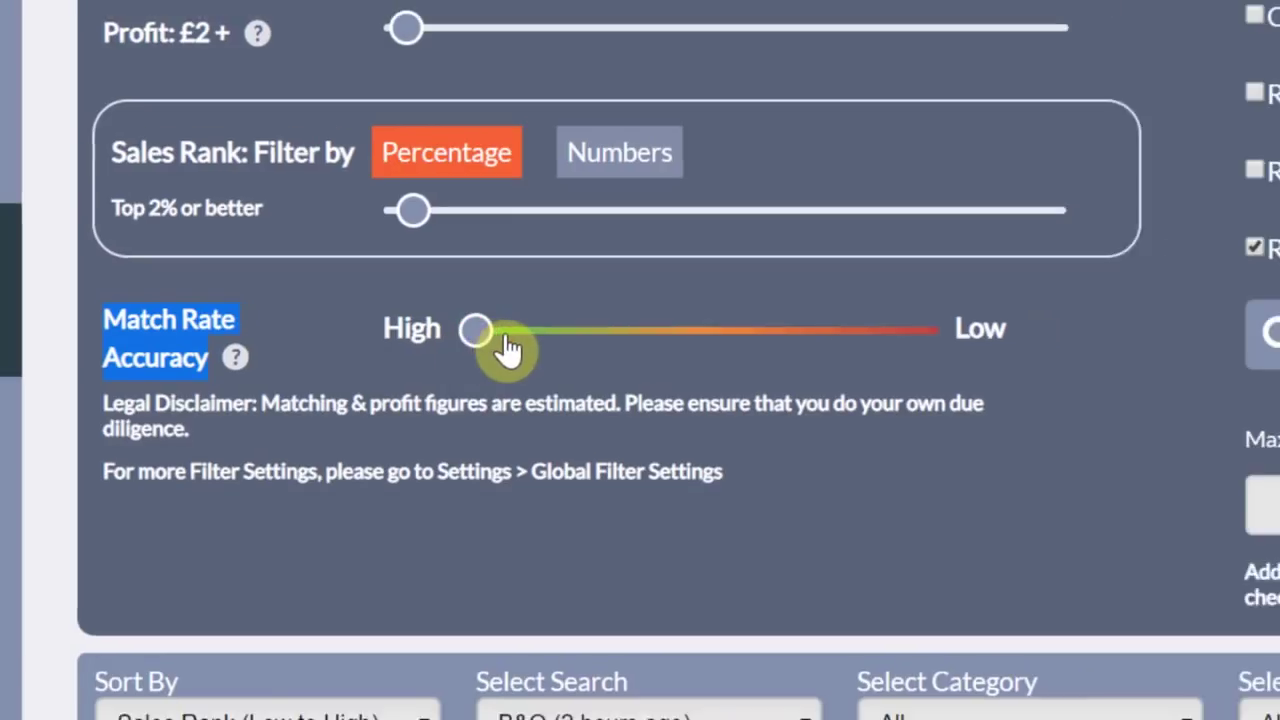
left_click_drag(445, 358, 765, 340)
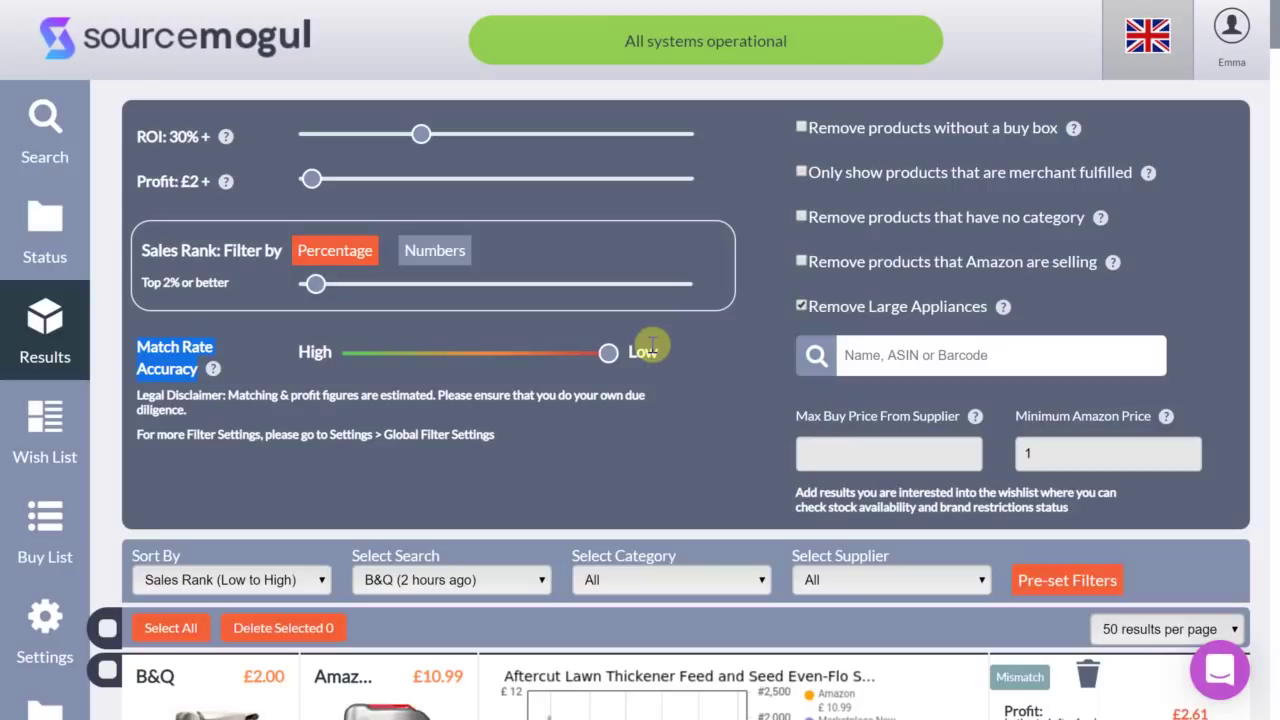
Step: Move the Match Rate Accuracy slider from Low back to High
left_click(354, 375)
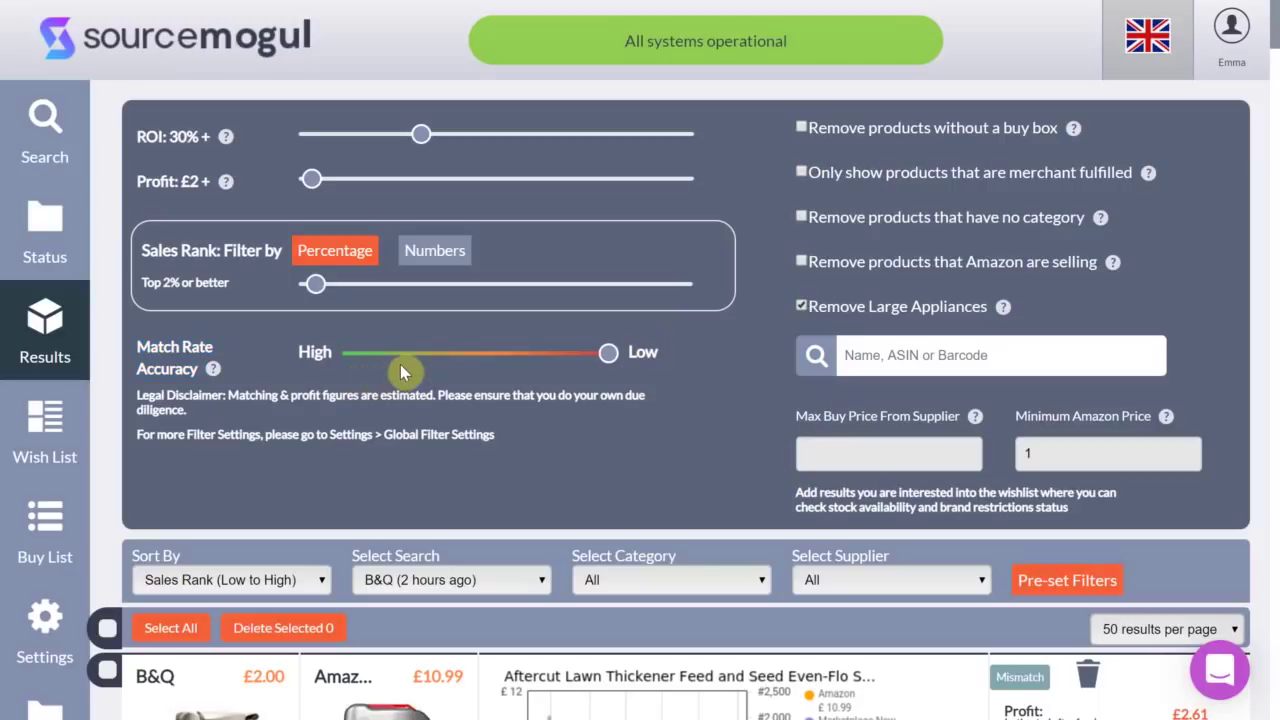
left_click_drag(606, 356, 352, 352)
Step: Return to the Search page, open the supplier search, and switch Barcode Only to ON
left_click(45, 133)
left_click(403, 566)
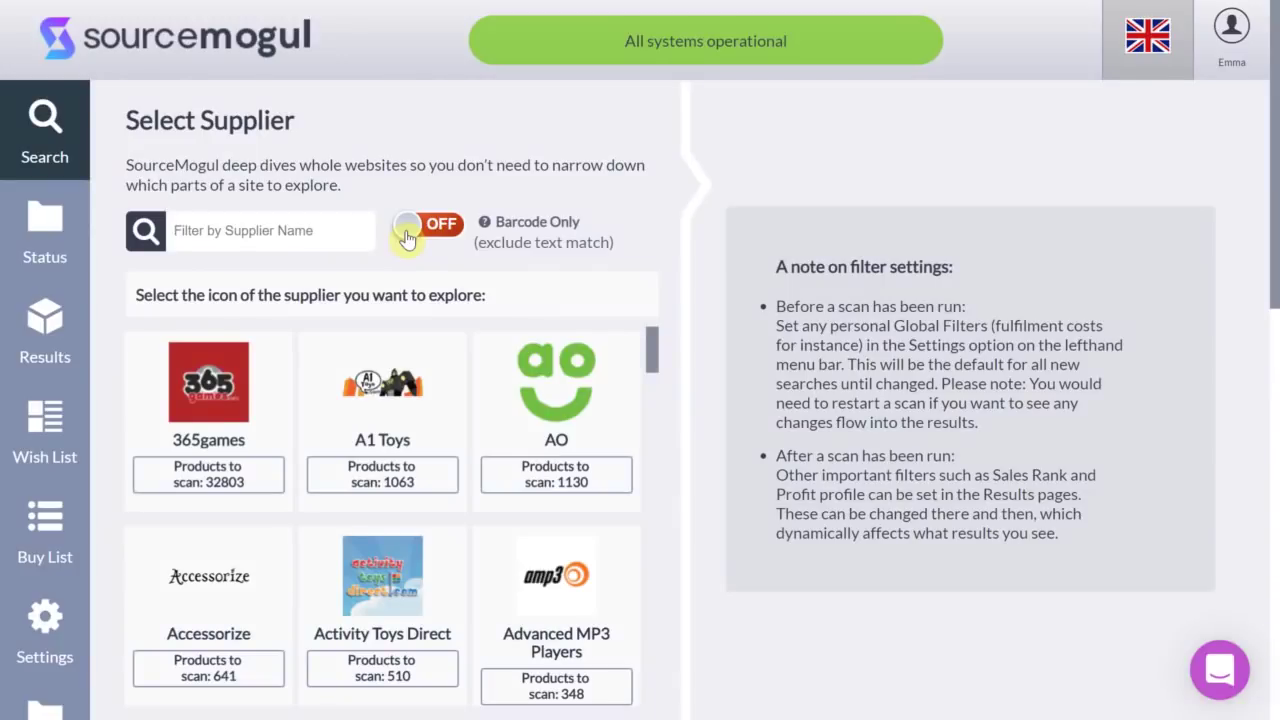
left_click(407, 235)
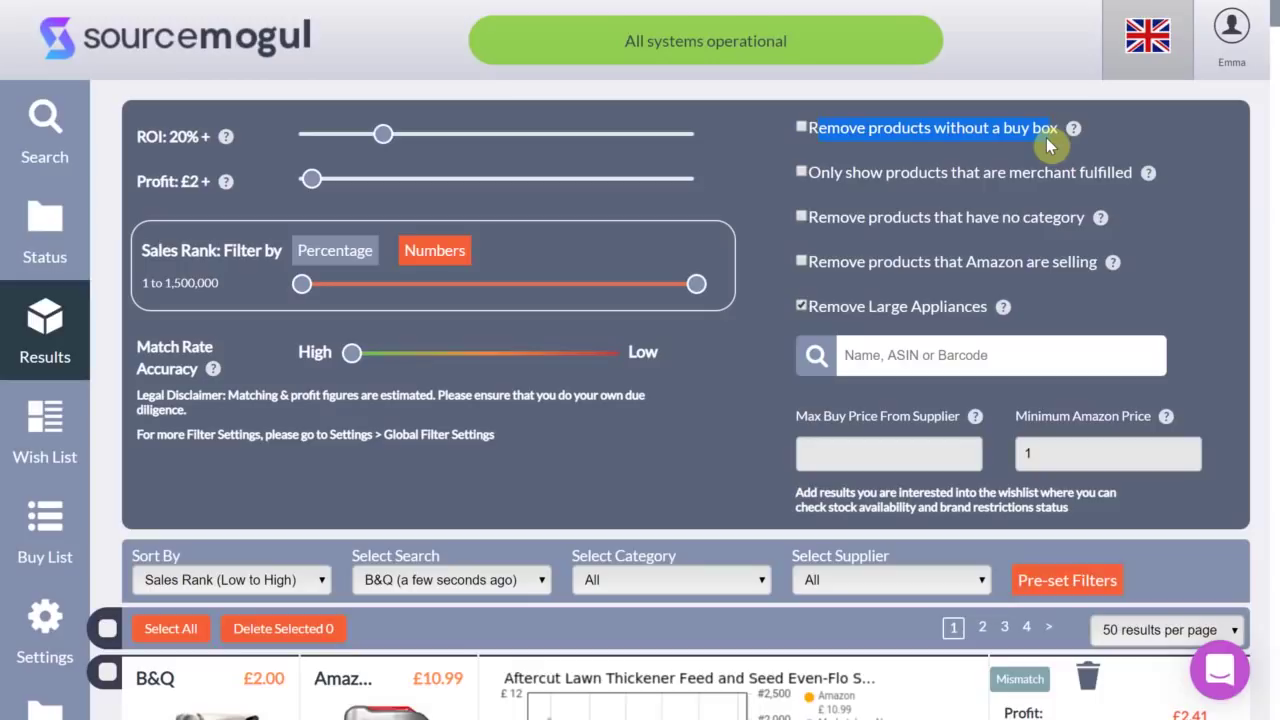
left_click_drag(809, 172, 883, 181)
left_click_drag(963, 180, 1113, 180)
left_click_drag(818, 217, 1076, 228)
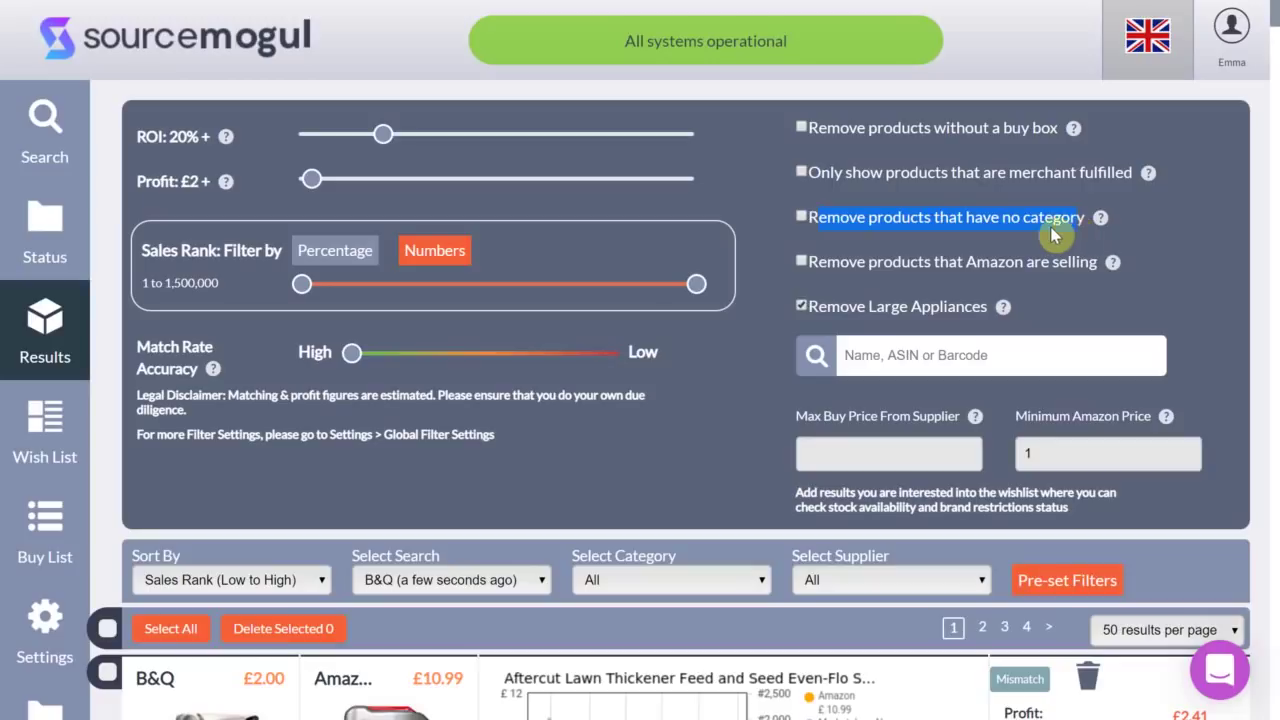
left_click_drag(818, 268, 1018, 268)
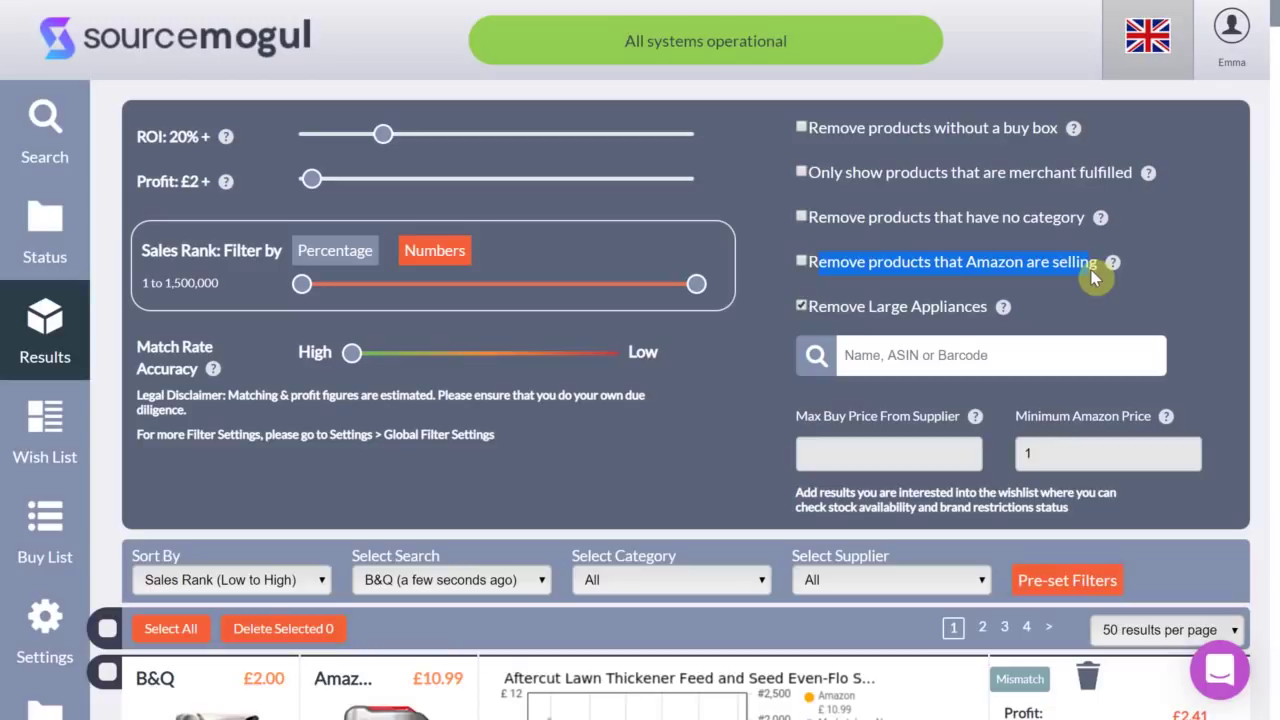
triple_click(957, 312)
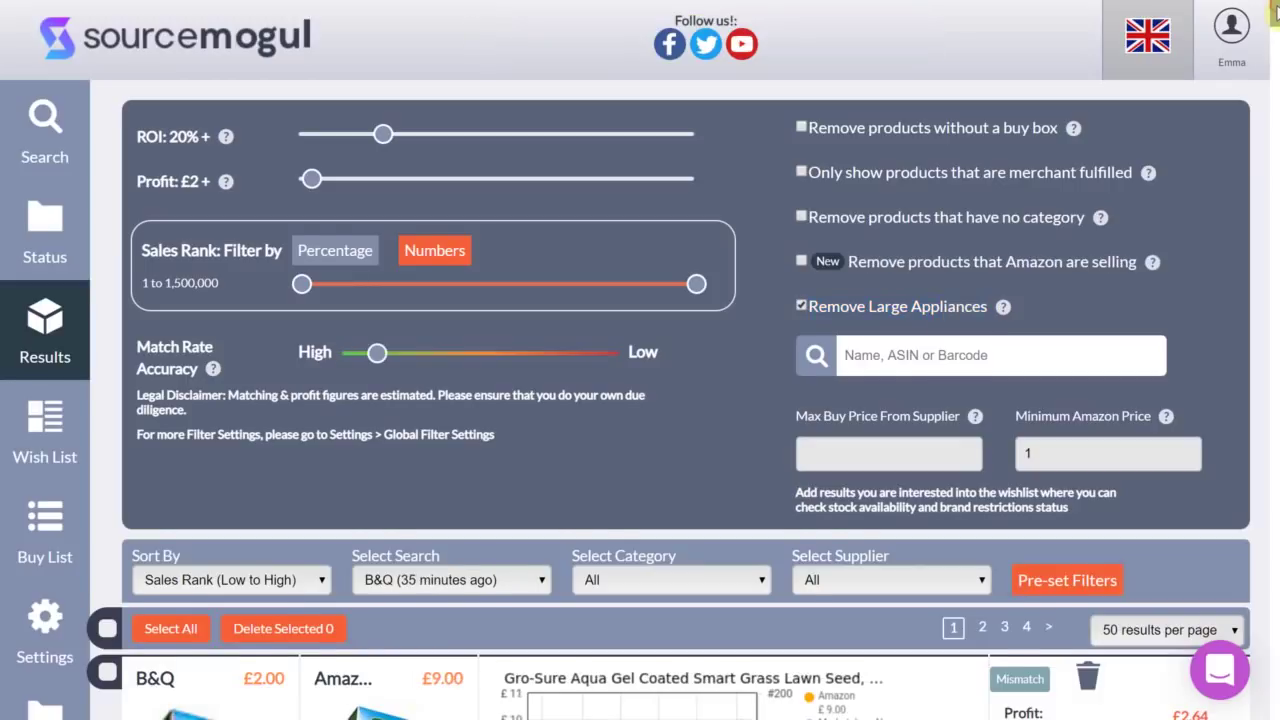
Step: Scroll down the B&Q results toward the Mira White Shower head holder at £11.98
scroll(1274, 27, "down", 4)
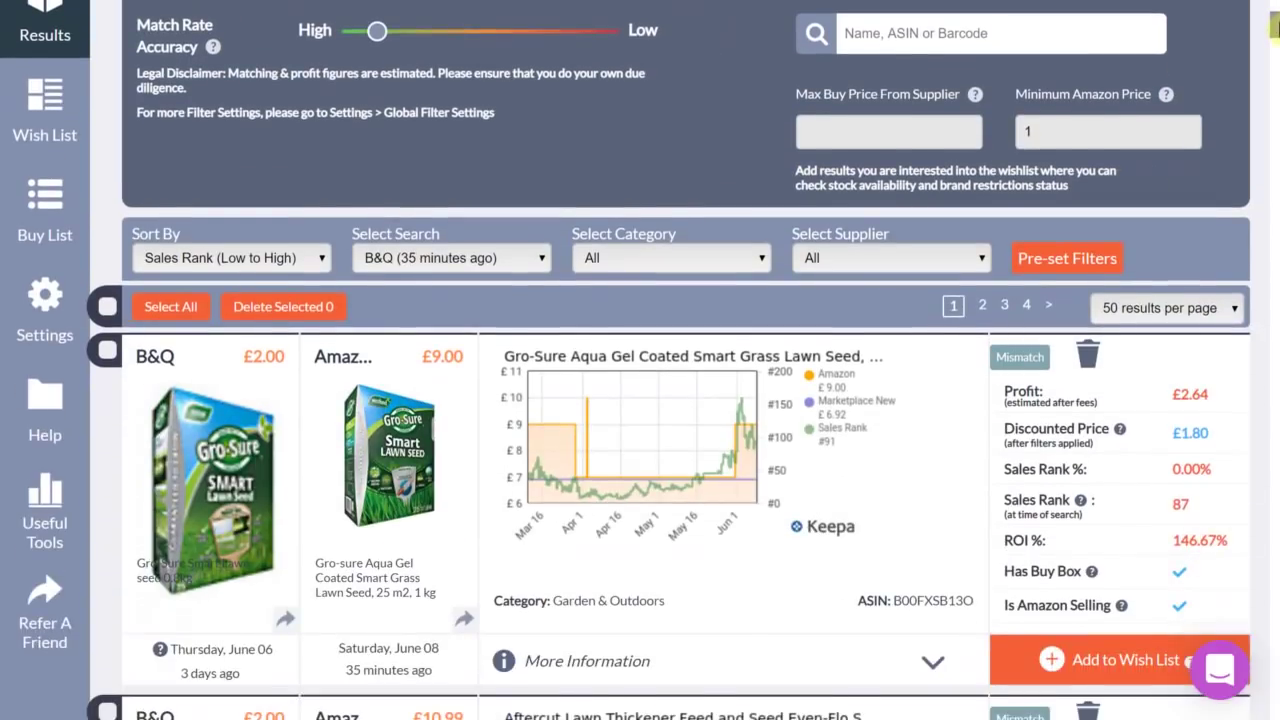
scroll(1274, 27, "down", 20)
scroll(1276, 256, "down", 4)
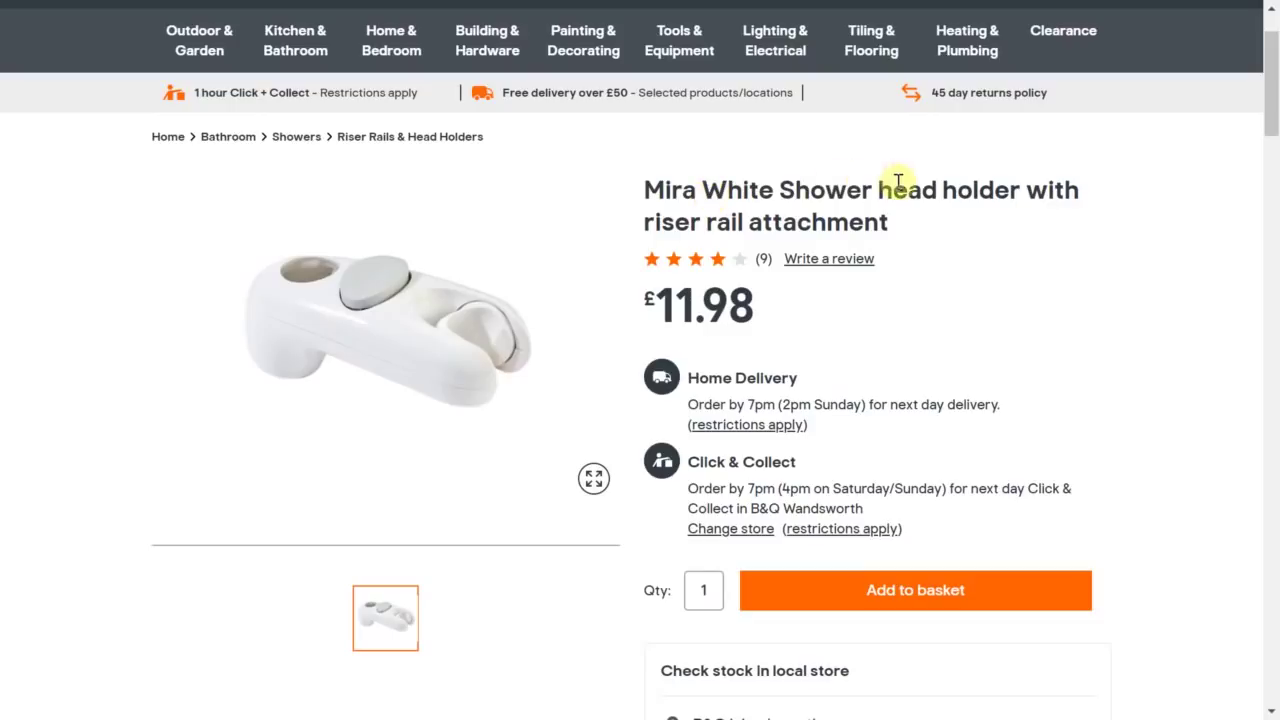
Step: Review the B&Q shower head holder's product details, noting its 22mm slide bar compatibility
left_click_drag(742, 190, 940, 190)
left_click(943, 190)
scroll(1270, 72, "up", 1)
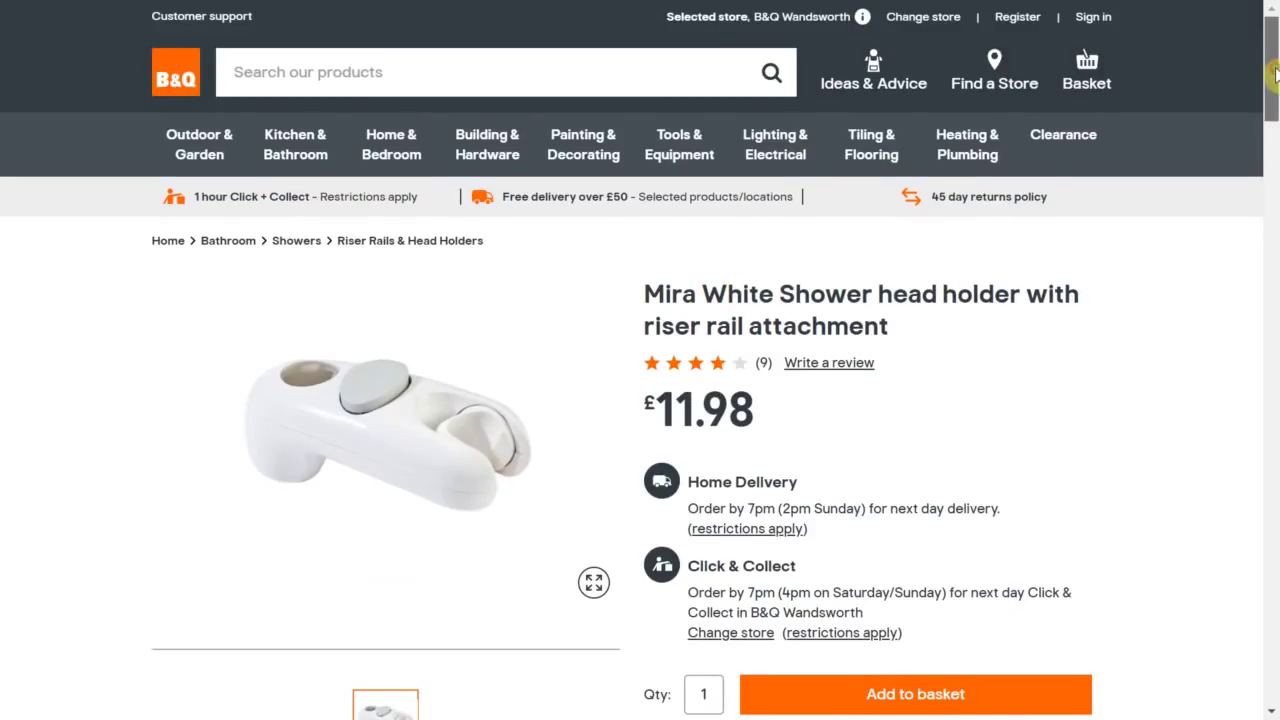
scroll(1274, 88, "down", 1)
left_click_drag(1274, 88, 1271, 340)
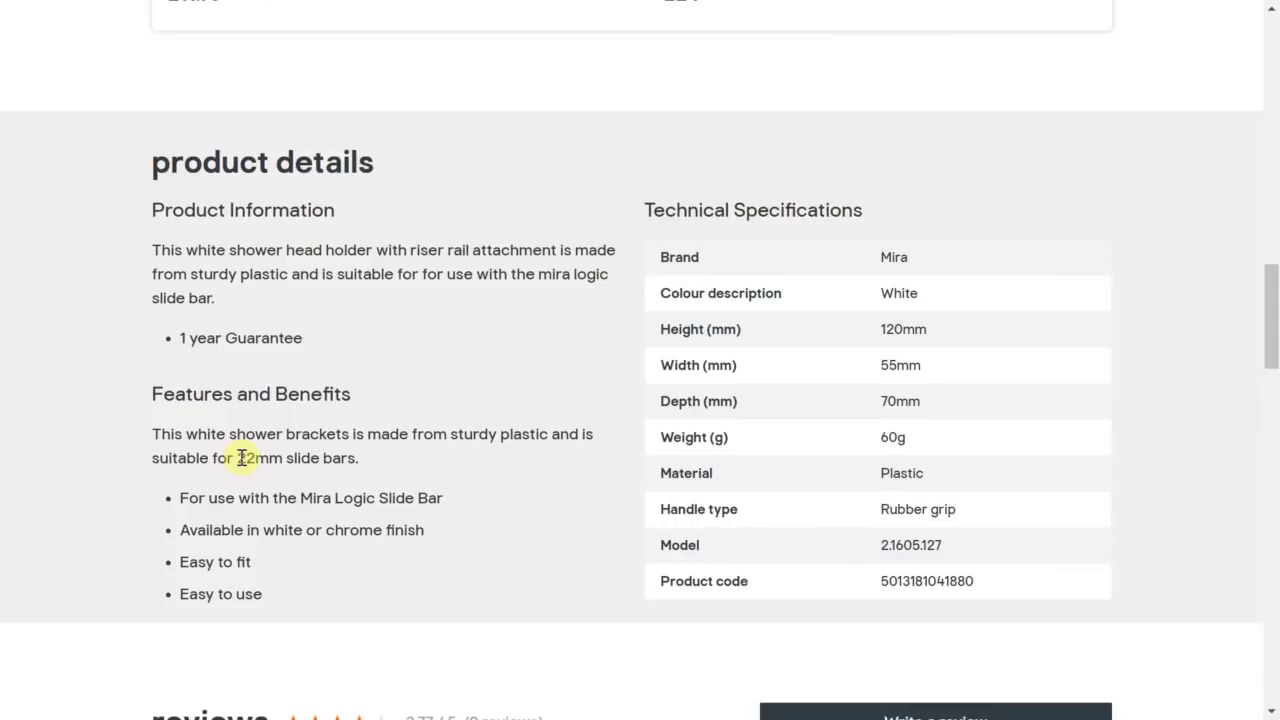
left_click_drag(239, 458, 341, 467)
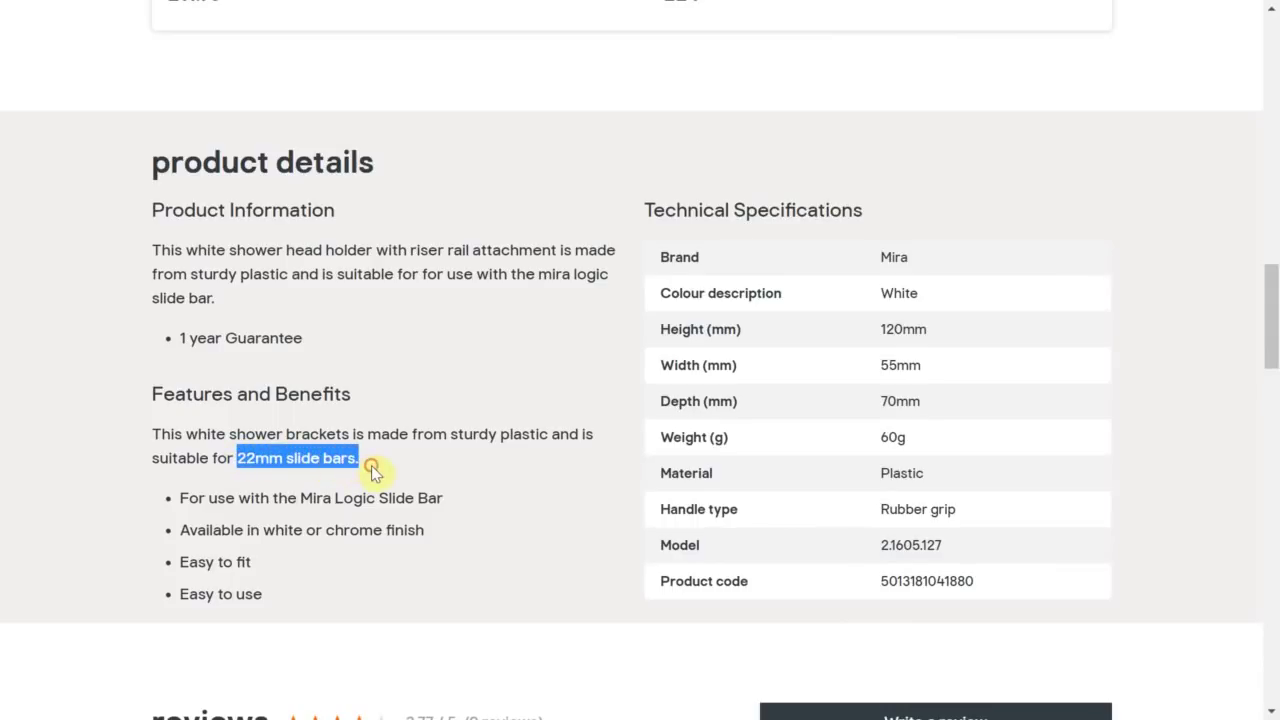
left_click(850, 549)
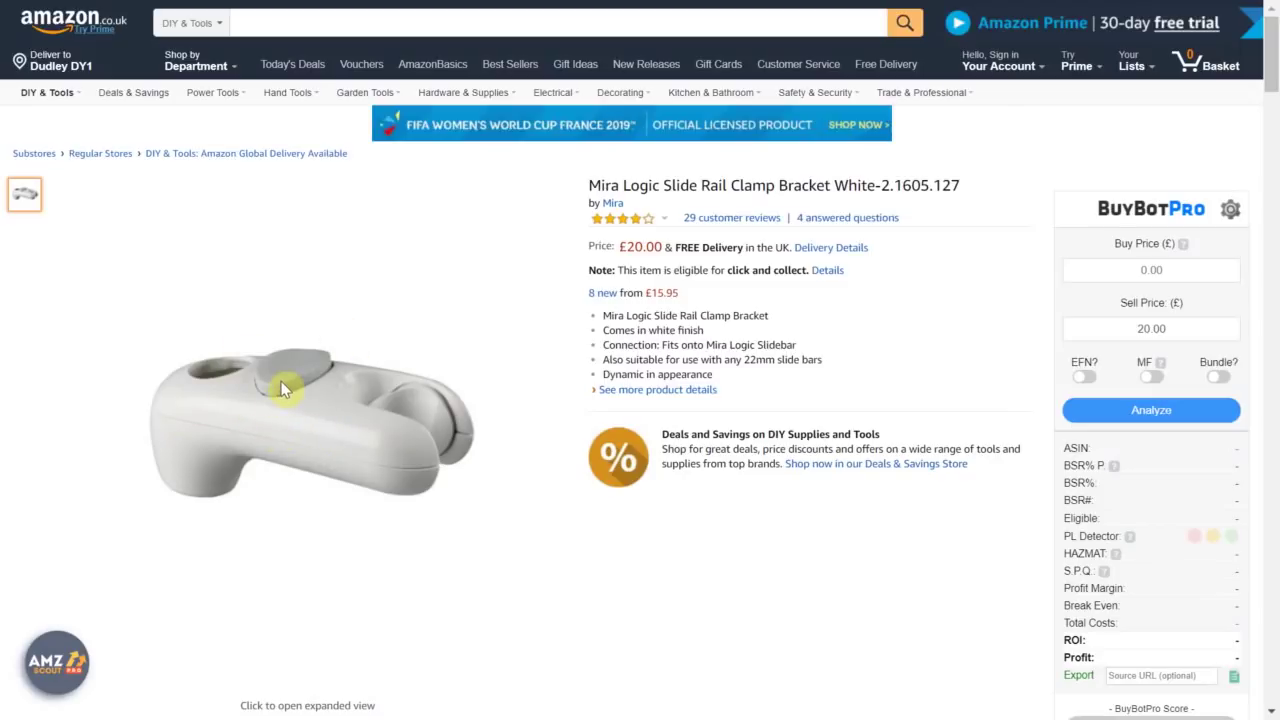
left_click_drag(744, 360, 840, 364)
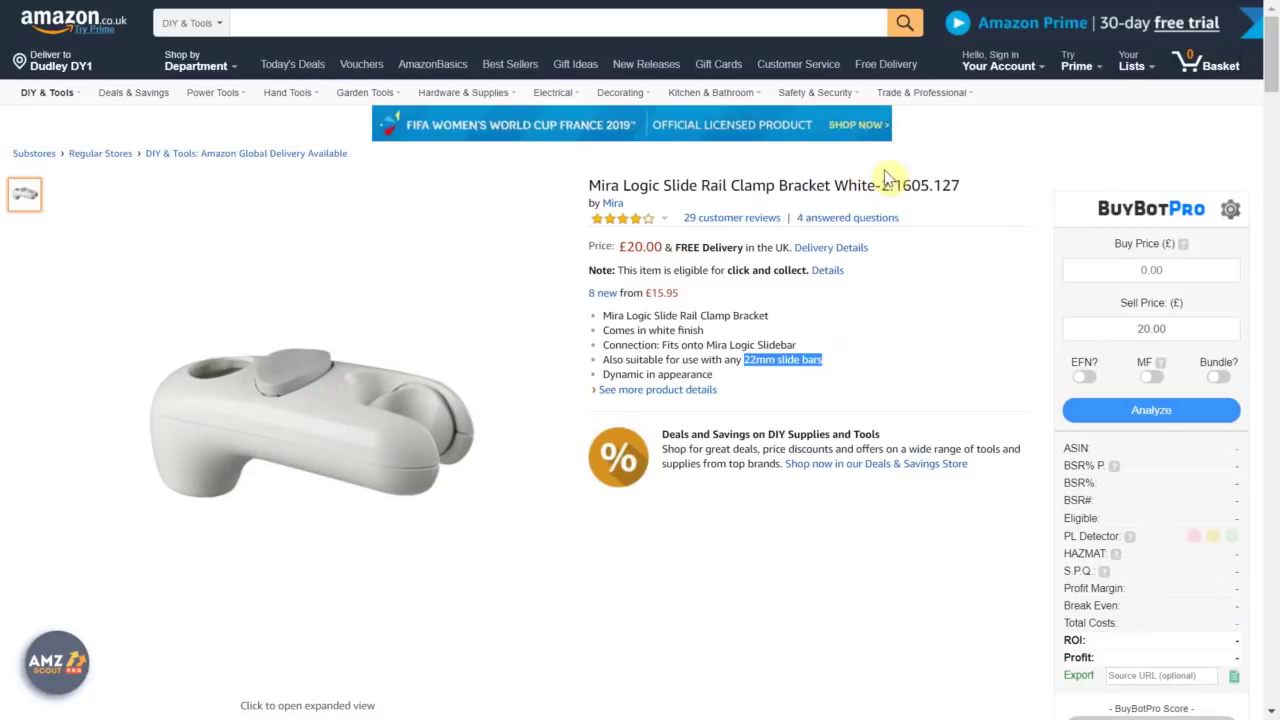
left_click_drag(880, 186, 969, 189)
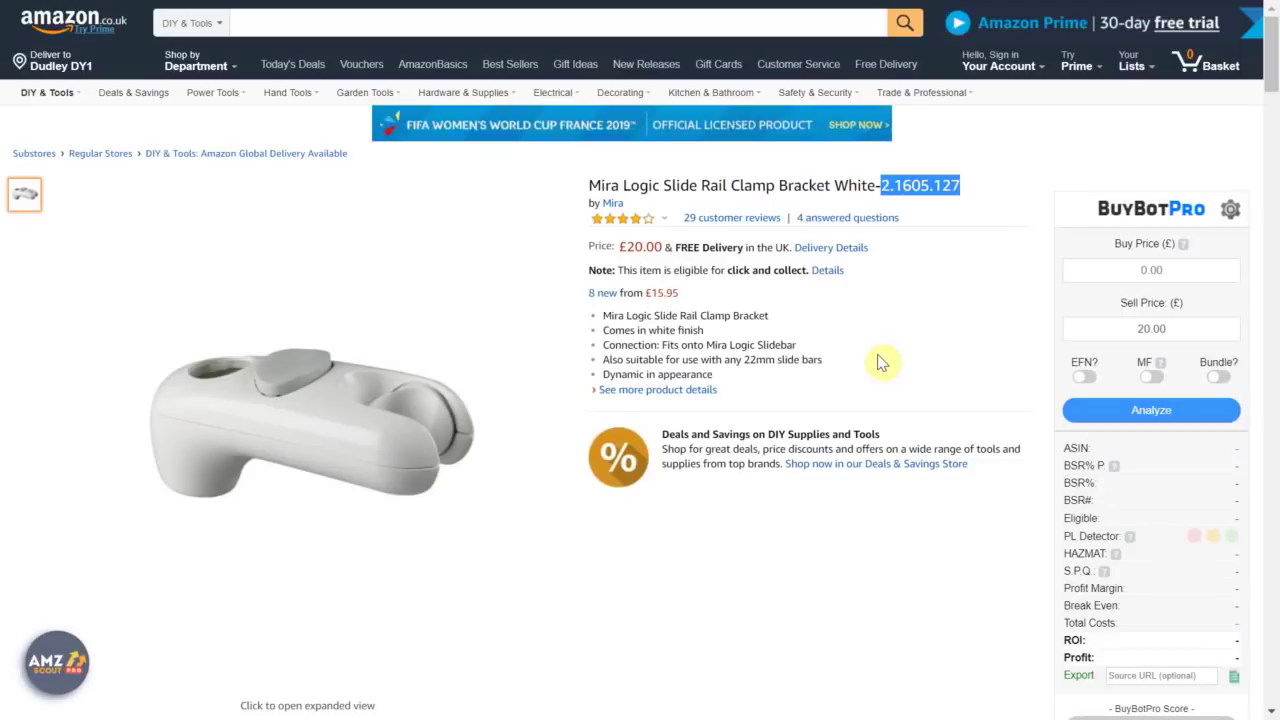
left_click(987, 198)
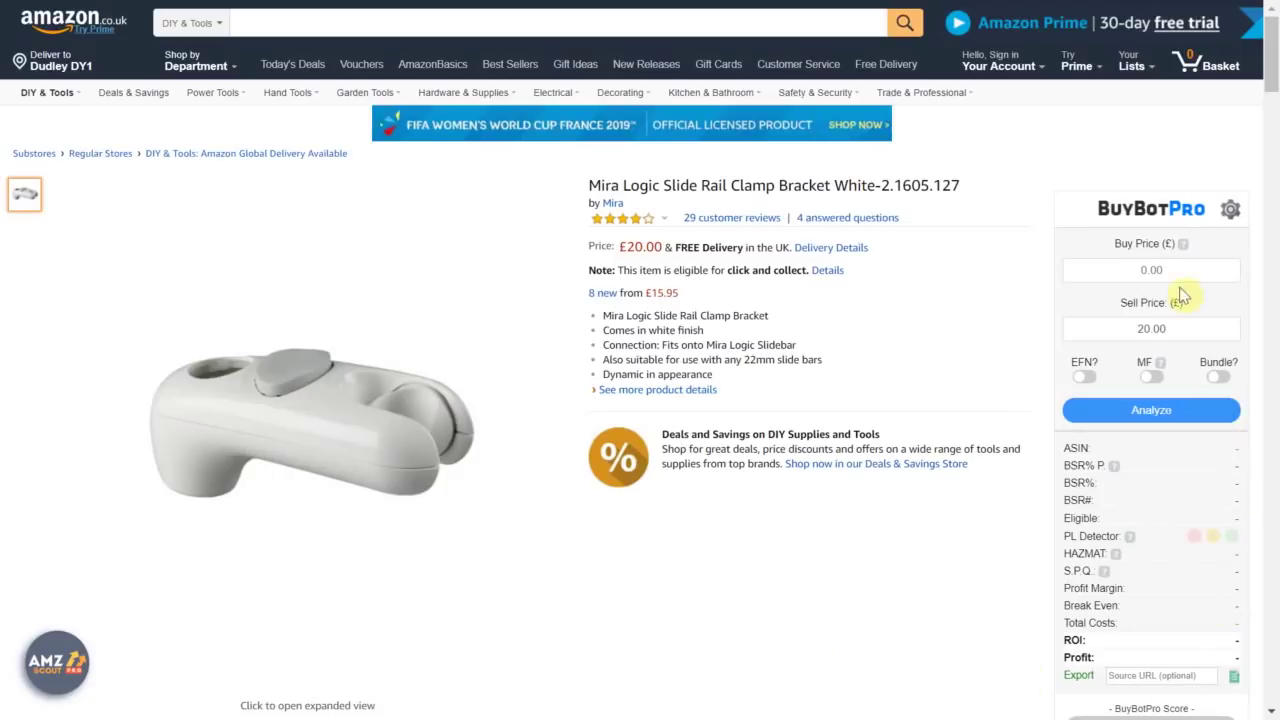
Step: Run the BuyBotPro profit analysis with a 10.75 buy price
left_click(1160, 264)
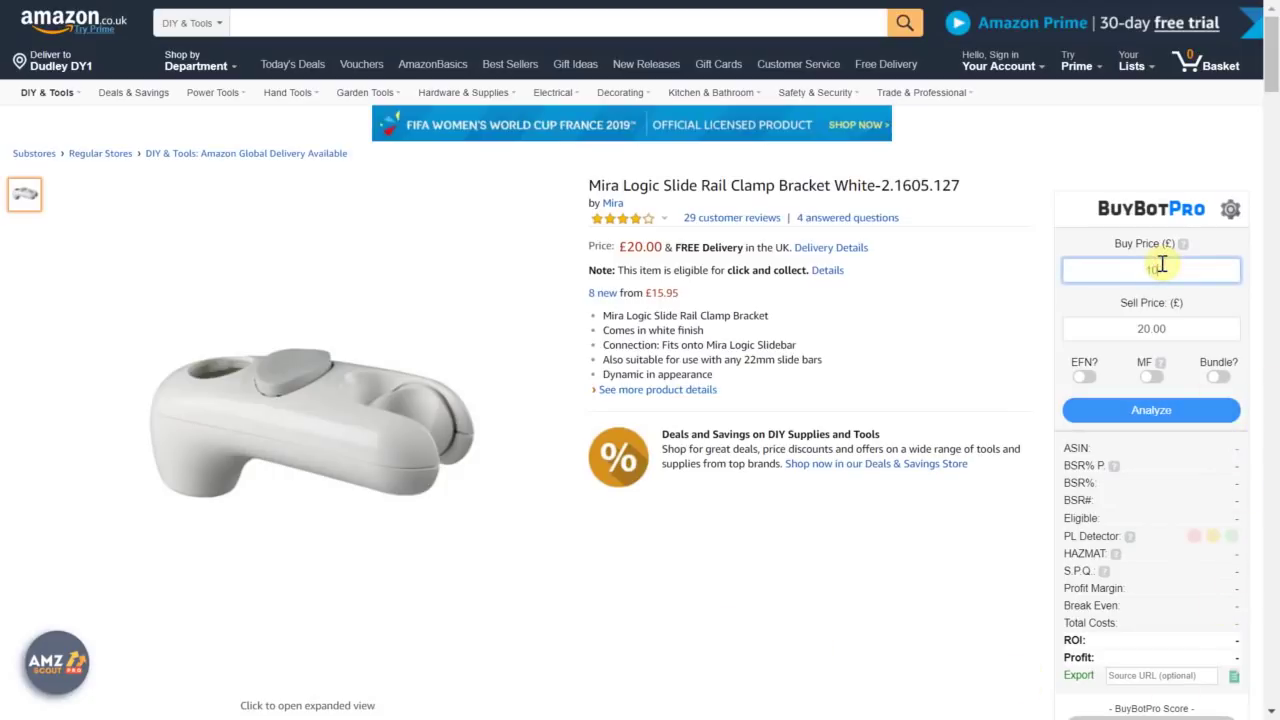
type("10.75")
key("Return")
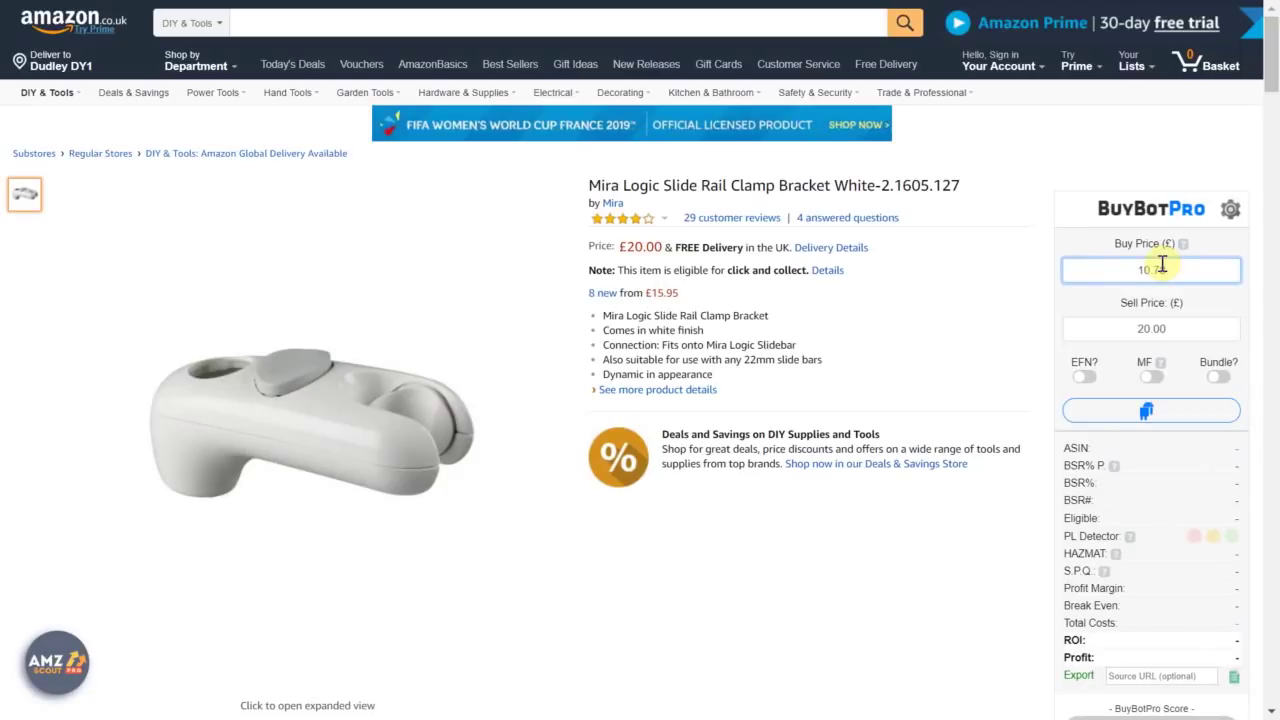
Step: Review the Competition Analysis, highlighting the 20.00 competitor prices and the fifth seller's 20.97 price
left_click_drag(1271, 62, 1273, 108)
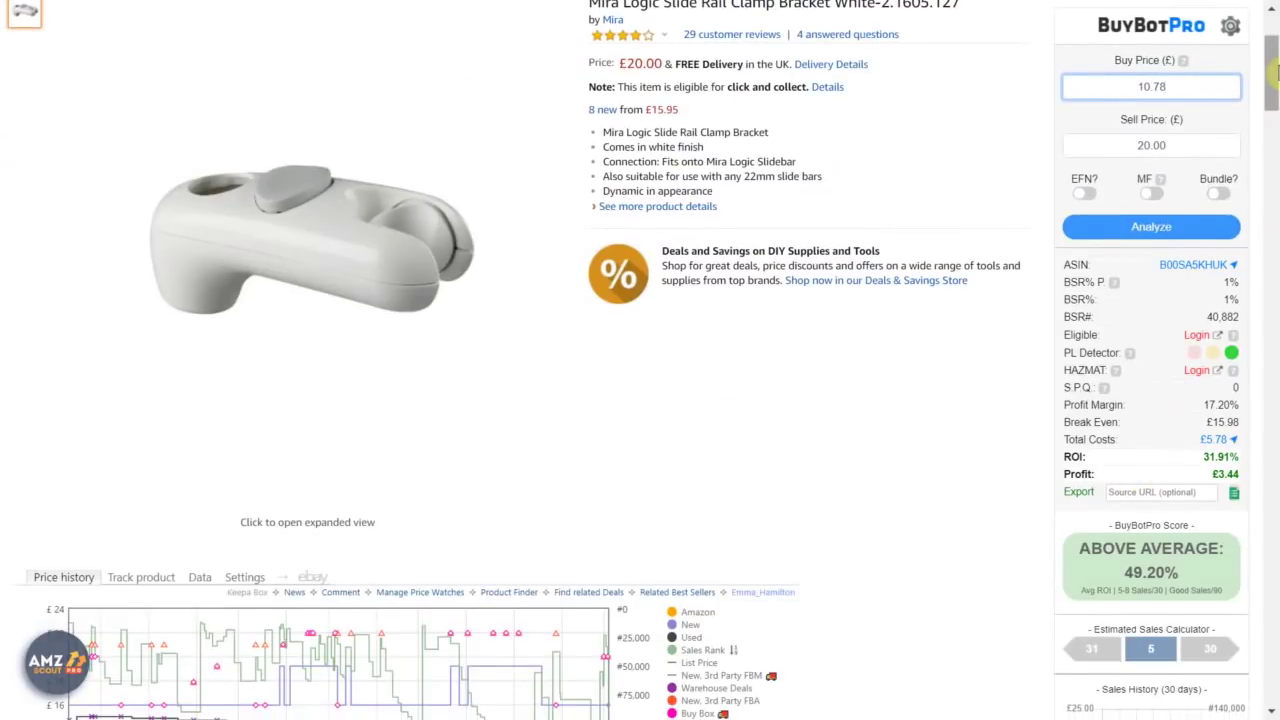
left_click_drag(1272, 74, 1151, 235)
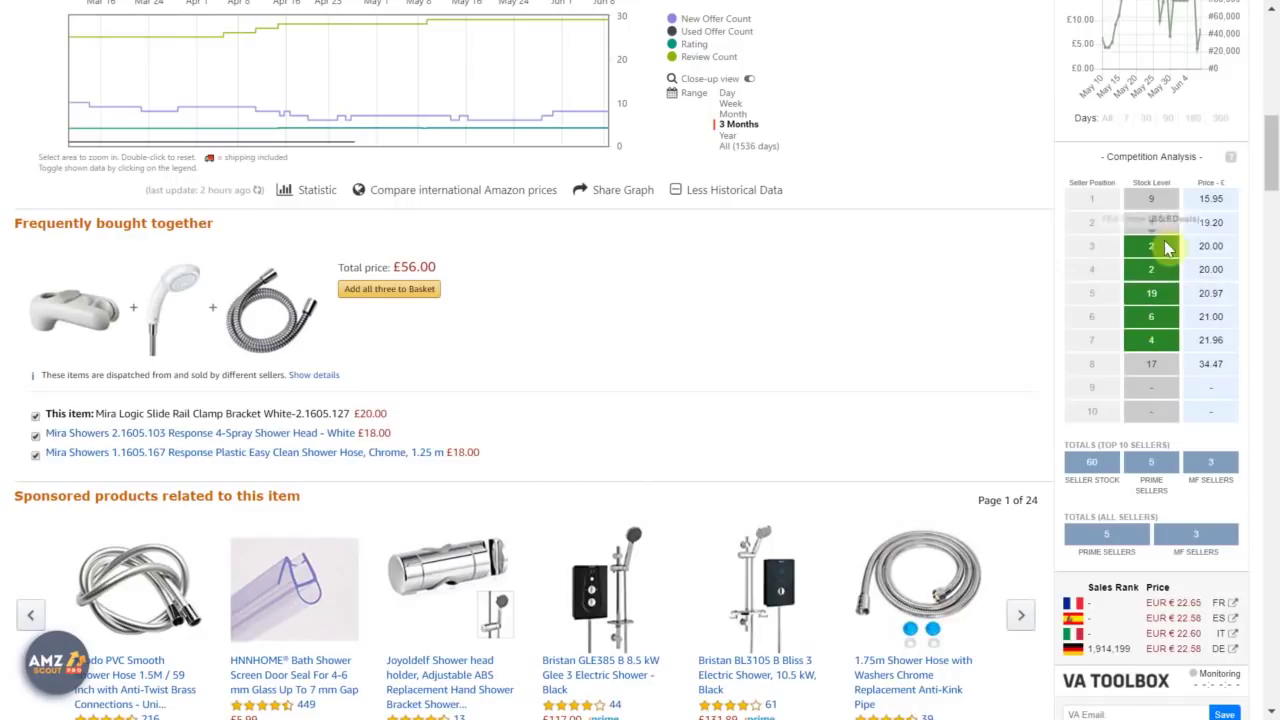
left_click_drag(1218, 266, 1232, 252)
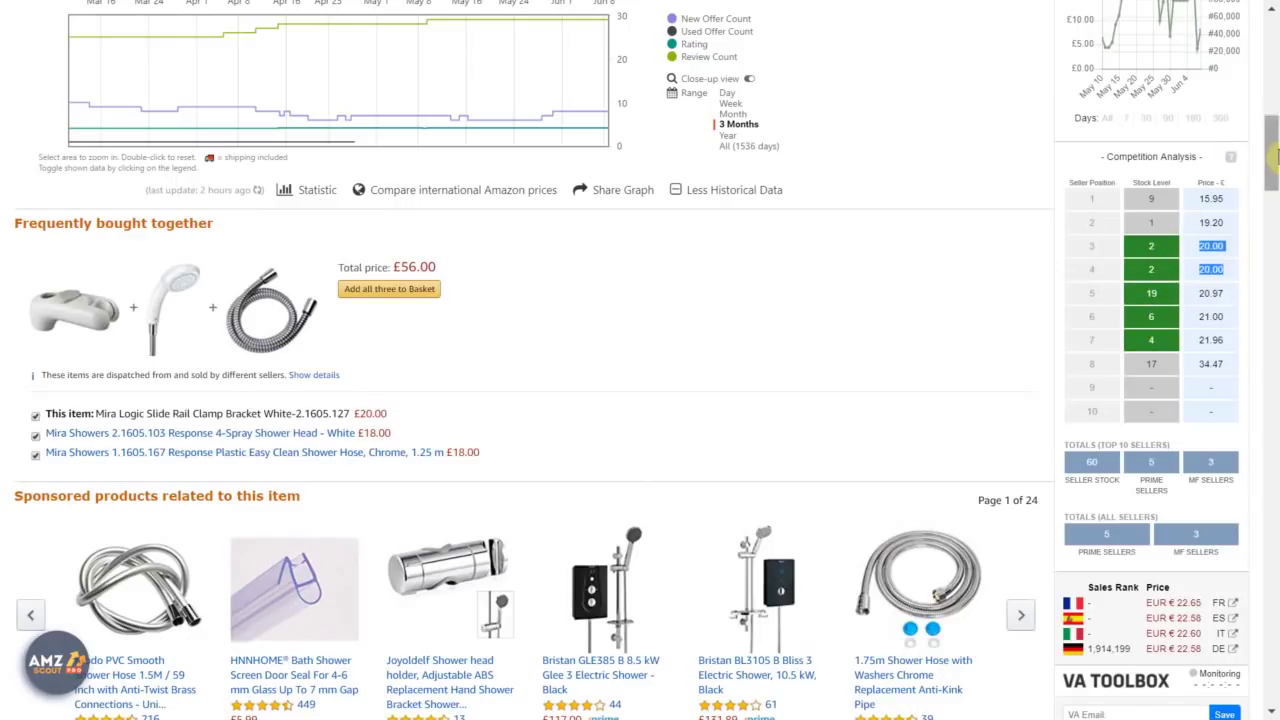
left_click_drag(1272, 158, 1273, 131)
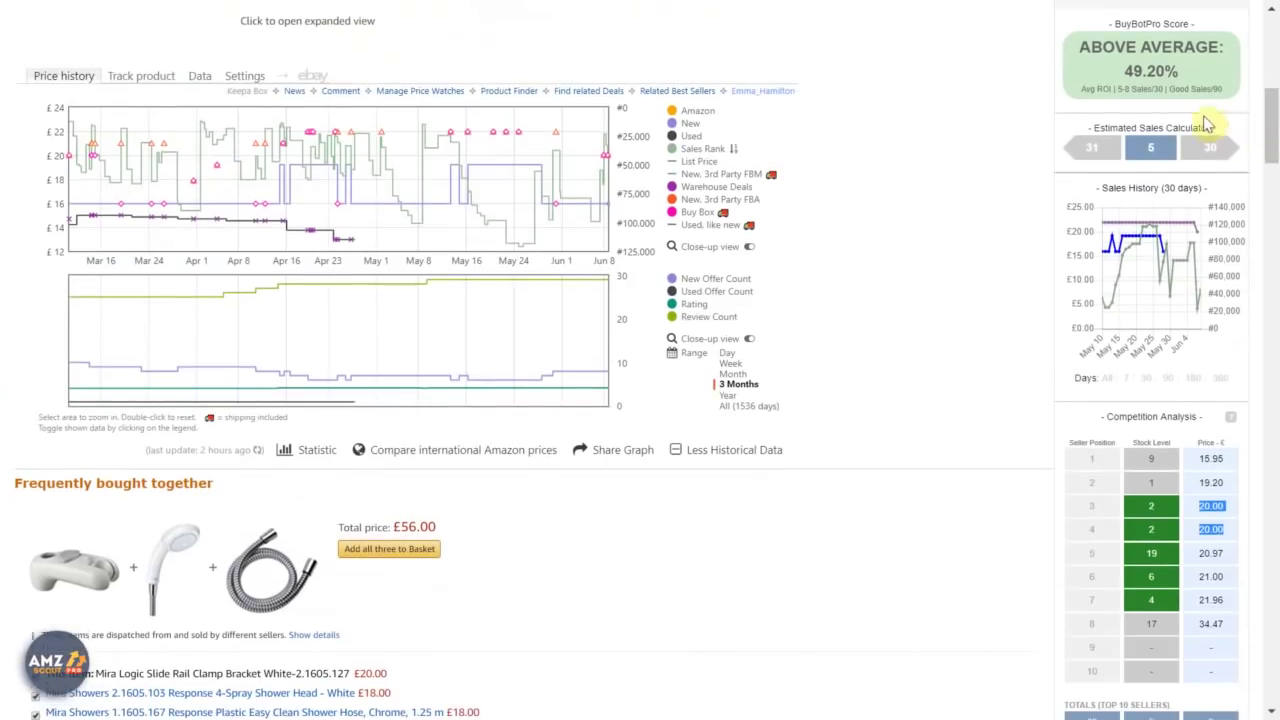
left_click_drag(1168, 110, 1237, 134)
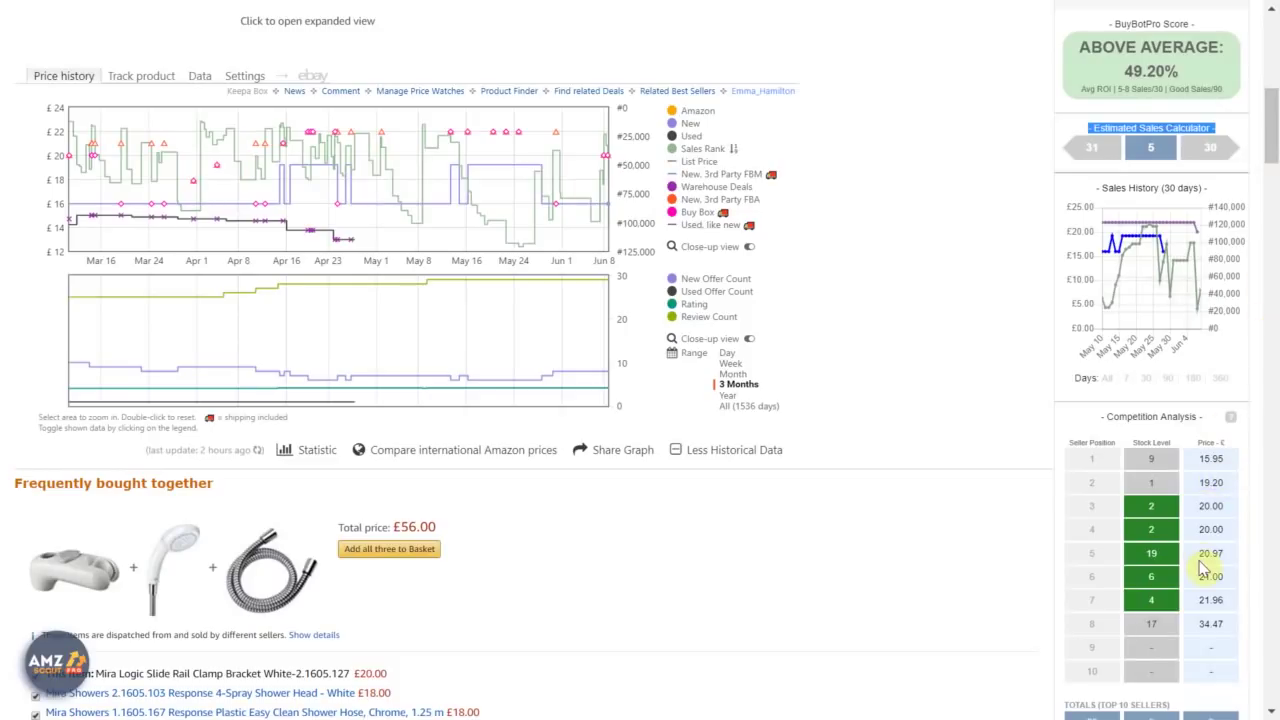
left_click_drag(1200, 563, 1222, 557)
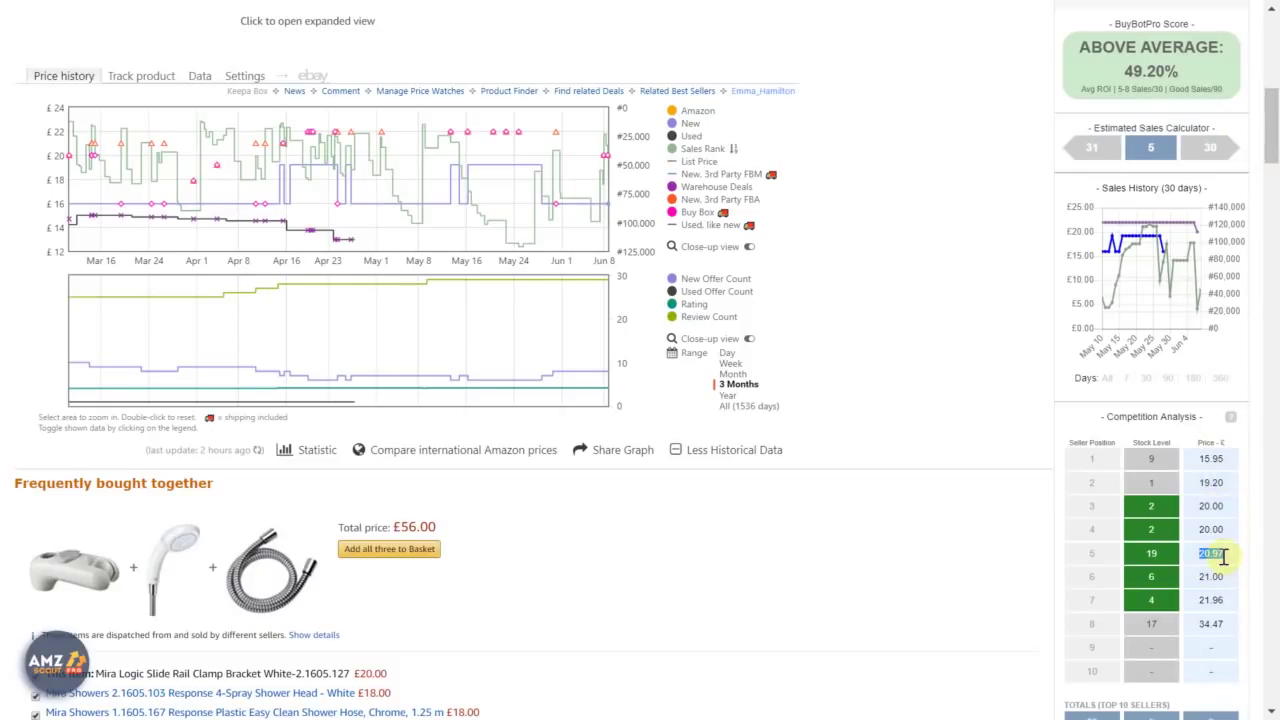
scroll(1207, 177, "up", 5)
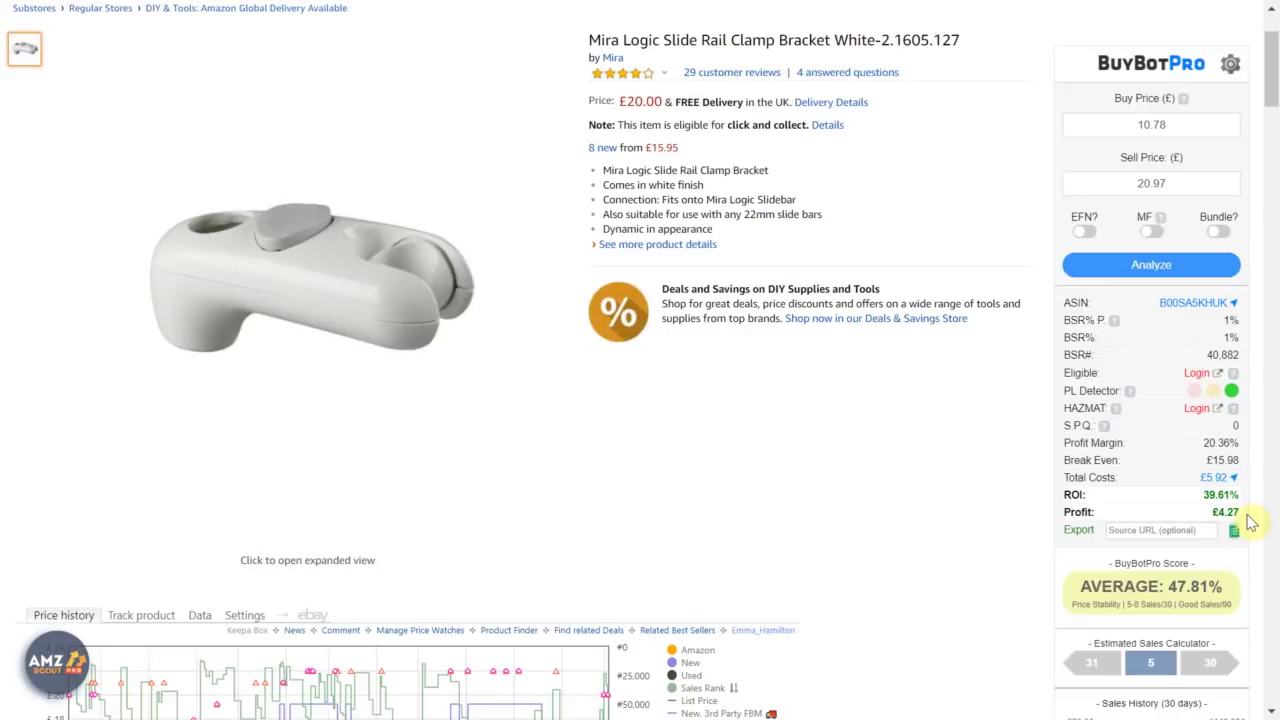
scroll(1255, 333, "down", 3)
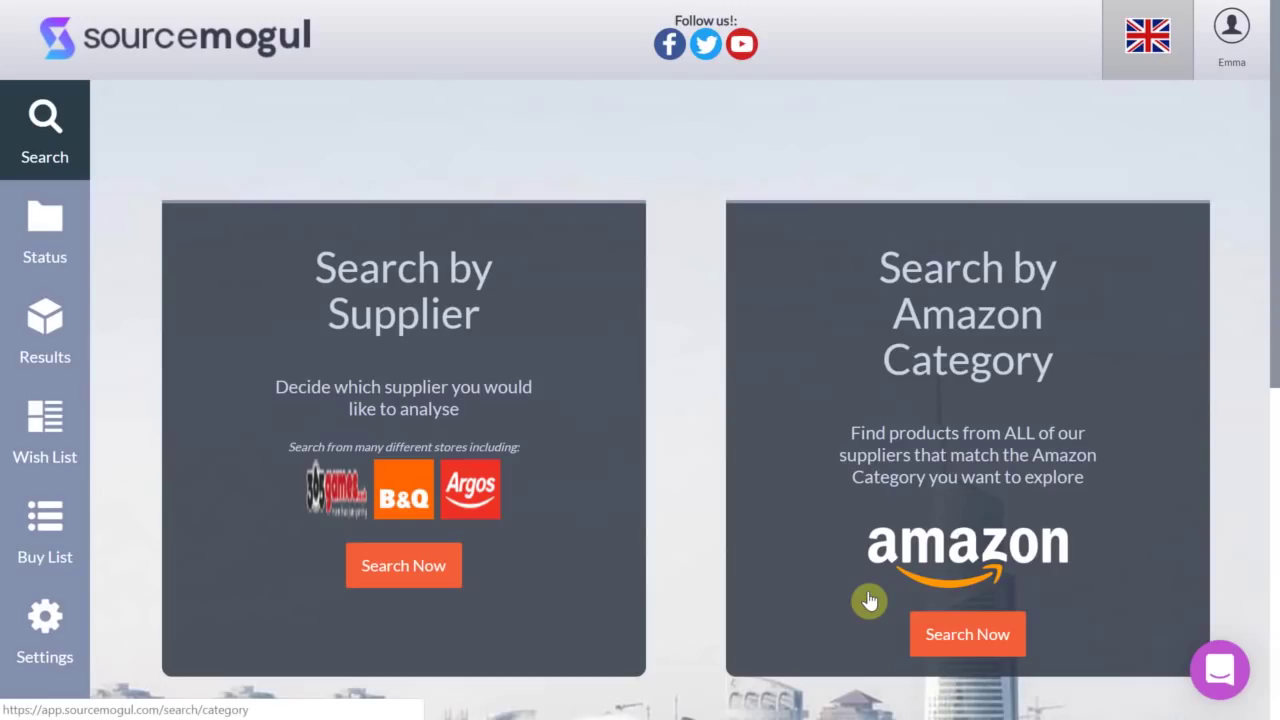
Step: Start a search by Amazon category from the SourceMogul Search page
left_click(937, 638)
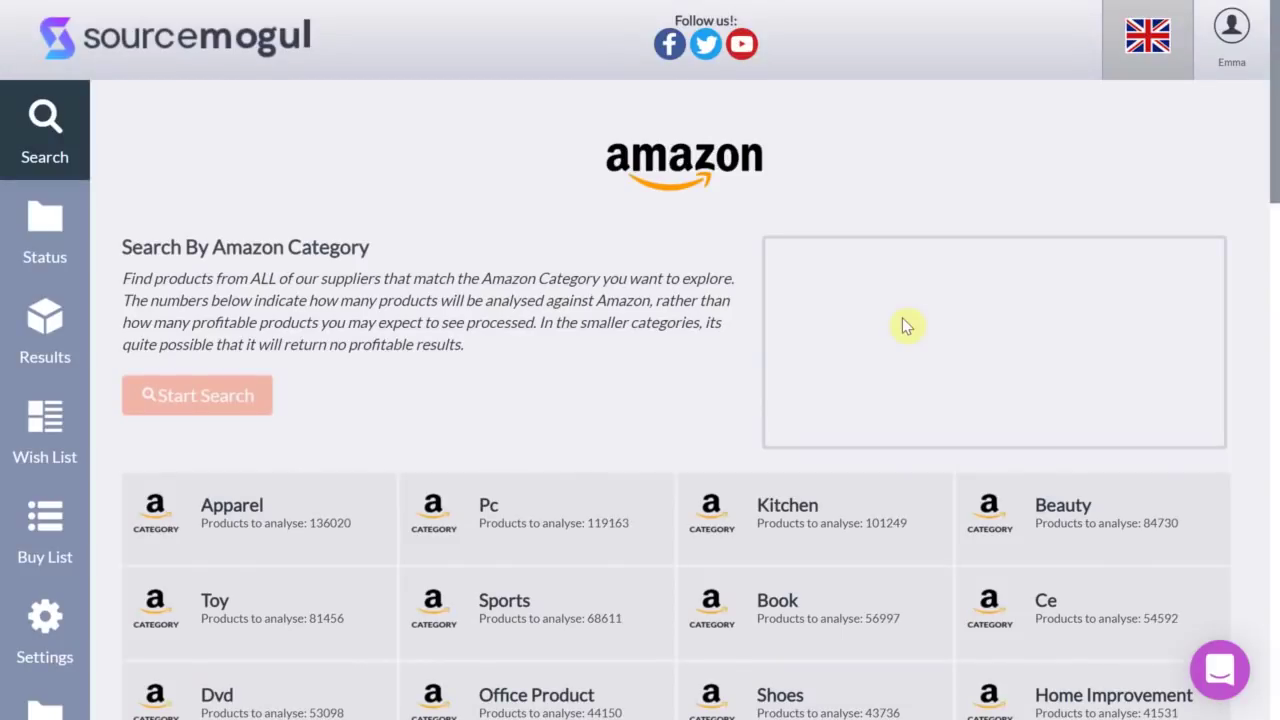
Step: Select Kitchen as the only search category, leaving Sports and Book unselected
left_click(776, 511)
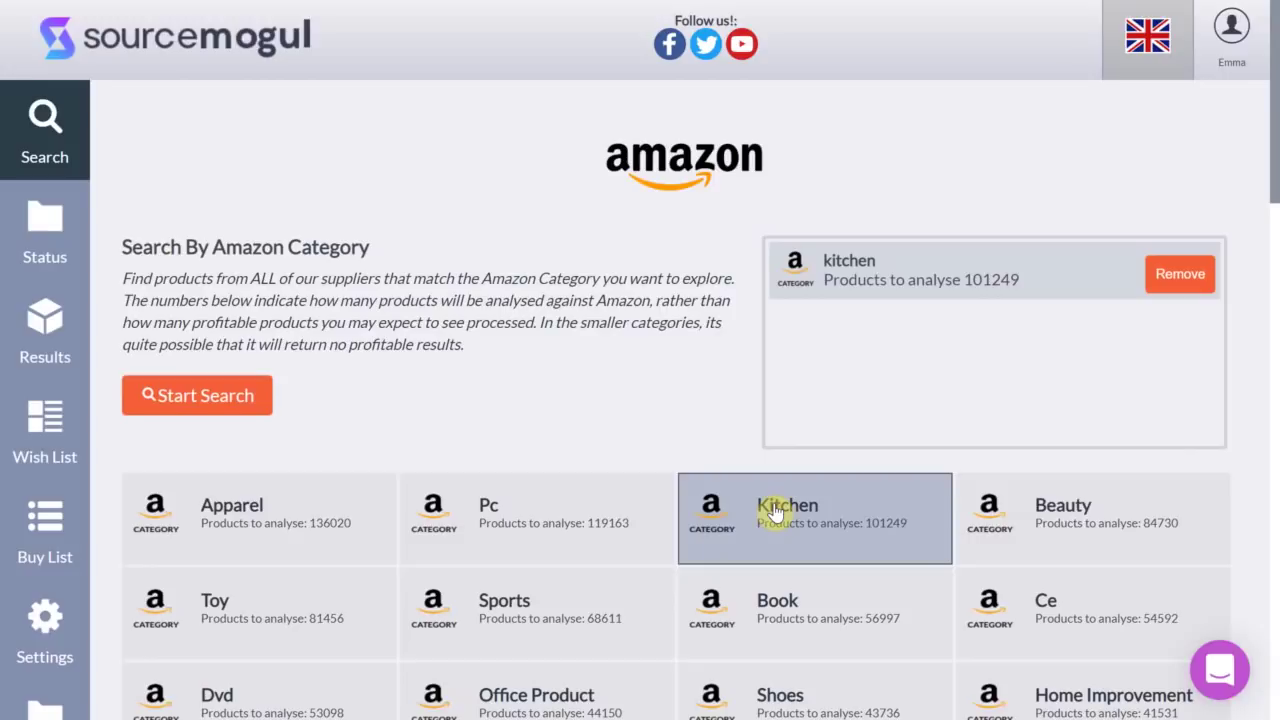
left_click(770, 610)
left_click(550, 592)
left_click(563, 596)
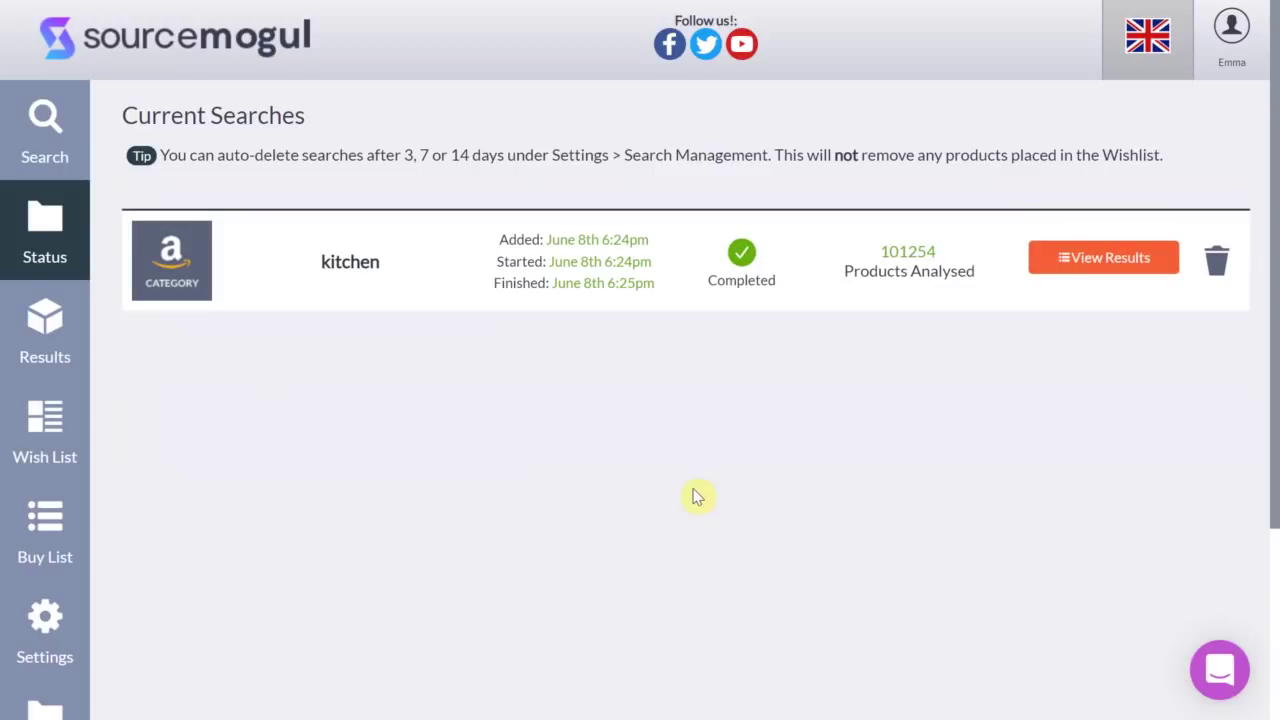
Step: Browse the Kitchen results and open the Brabantia Stackable Laundry Basket's Amazon page
left_click(1096, 258)
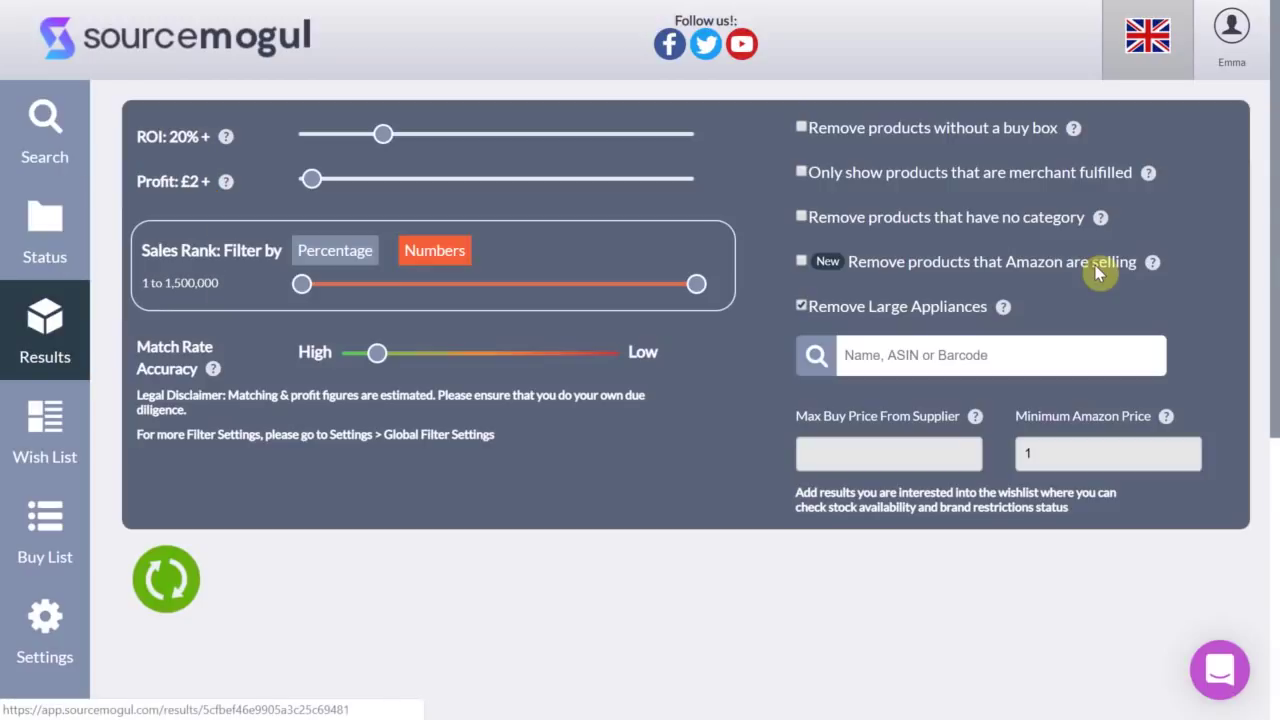
scroll(1277, 40, "down", 3)
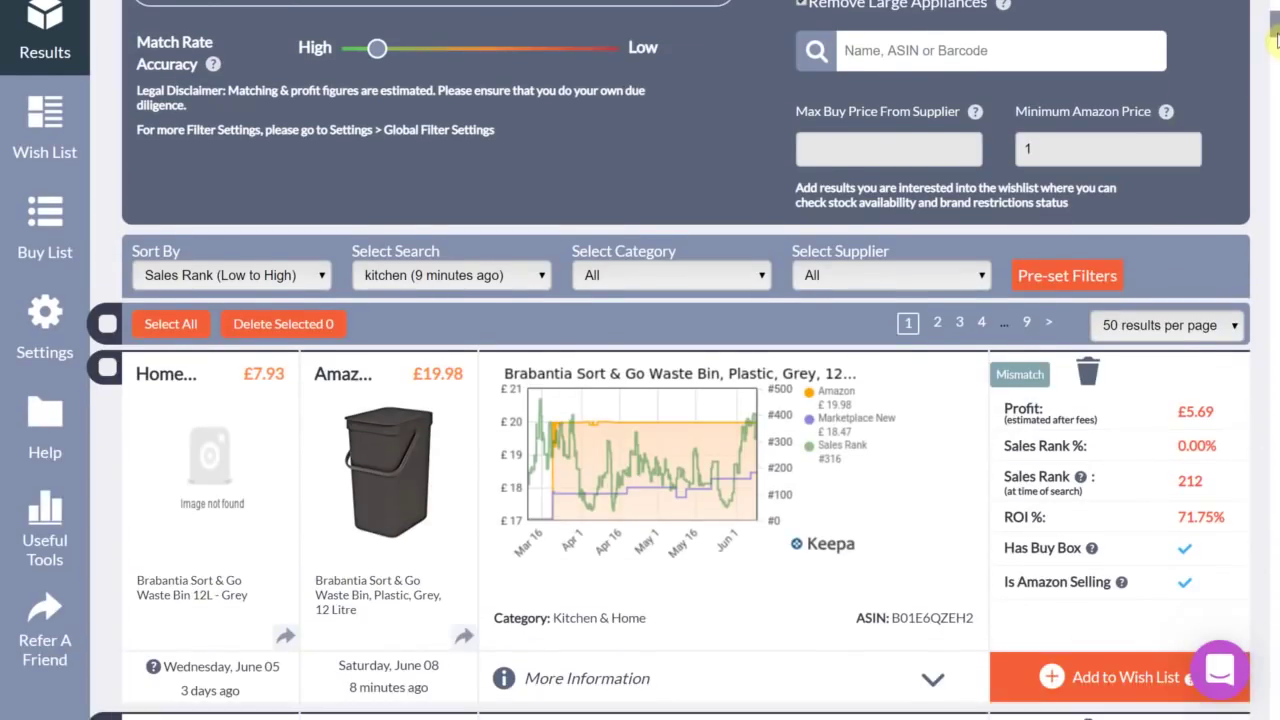
scroll(1277, 40, "down", 3)
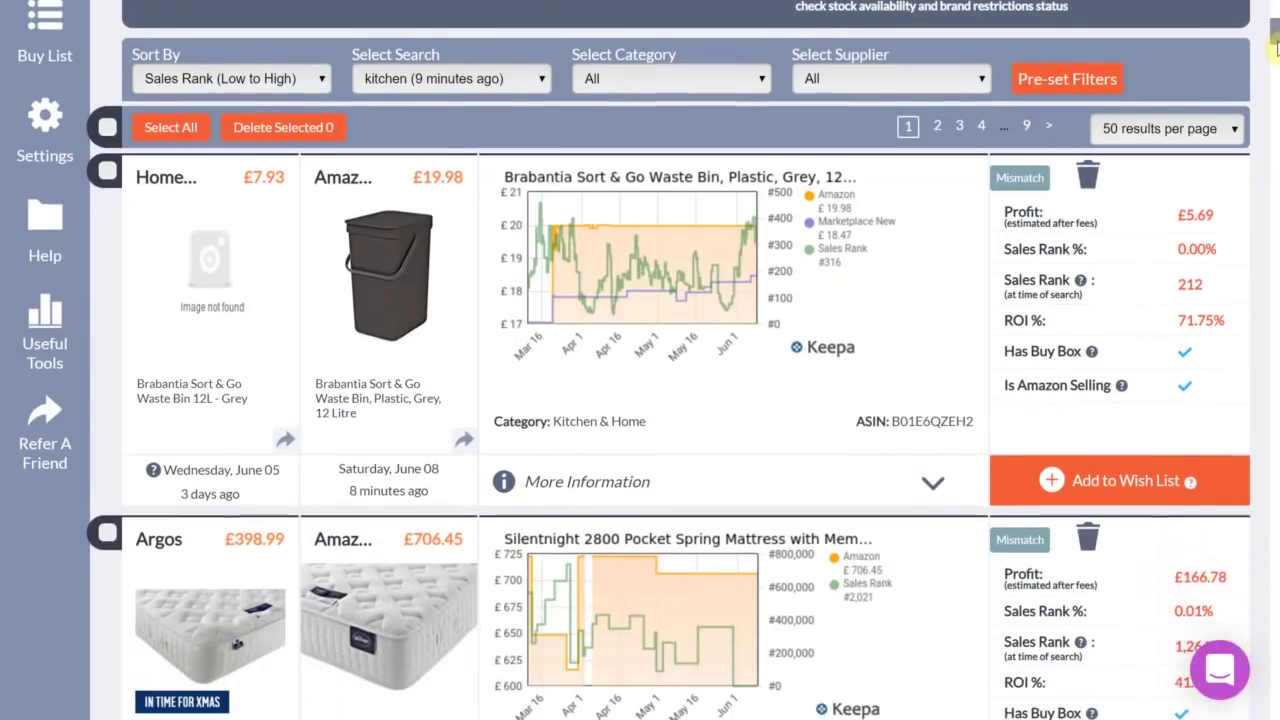
scroll(145, 549, "down", 9)
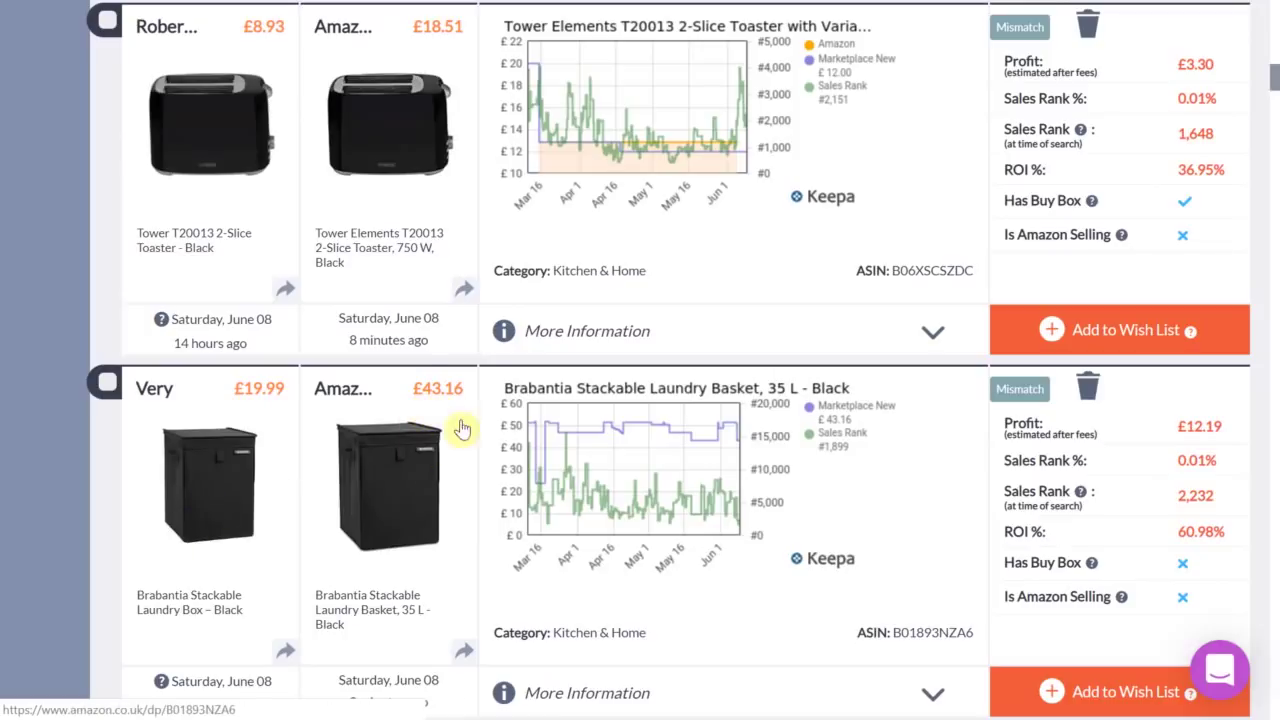
left_click(385, 494)
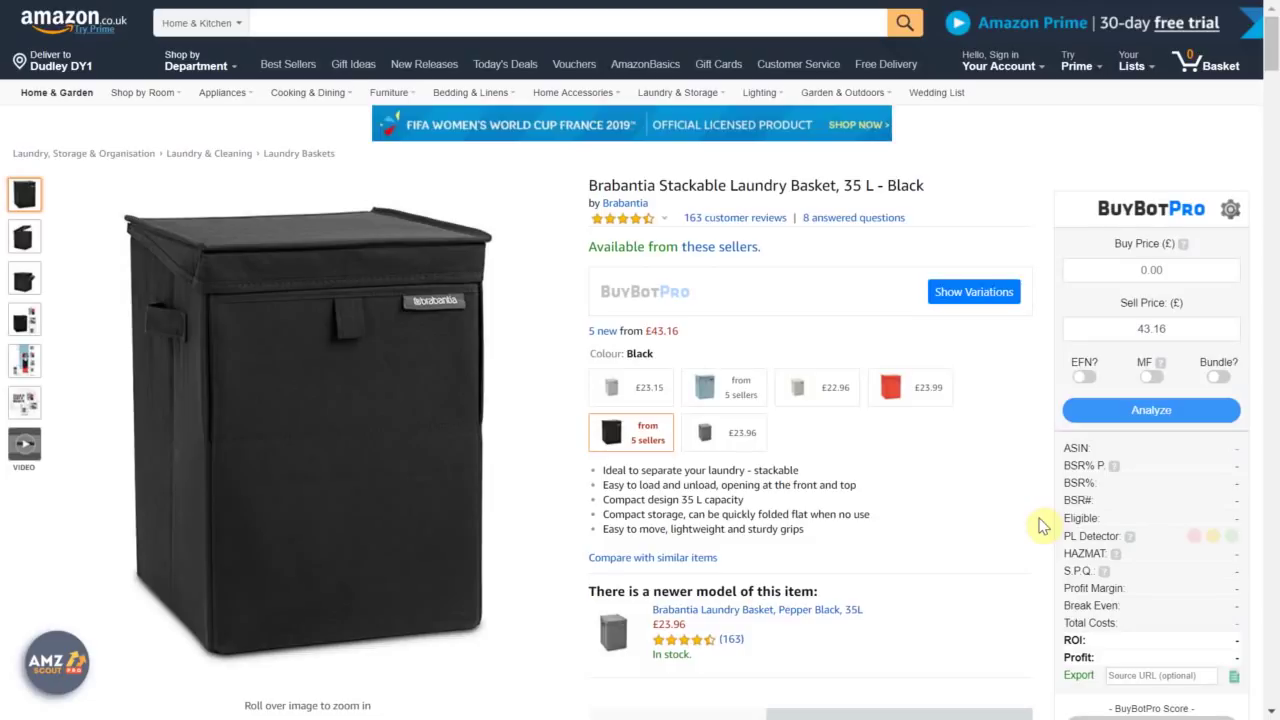
Step: Analyse the Brabantia basket at an 18.59 buy price and review its score, sales history and competition
left_click(1213, 269)
type("18.59")
key("Return")
scroll(1213, 269, "down", 2)
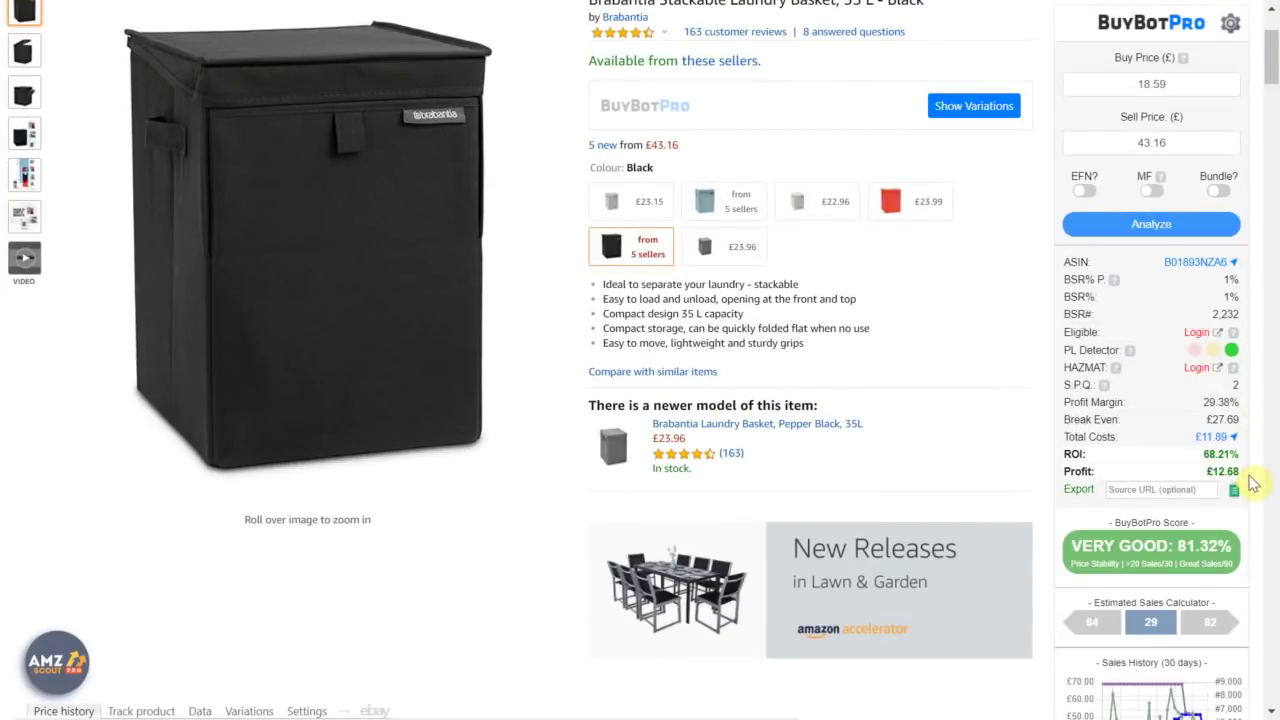
scroll(1253, 484, "up", 1)
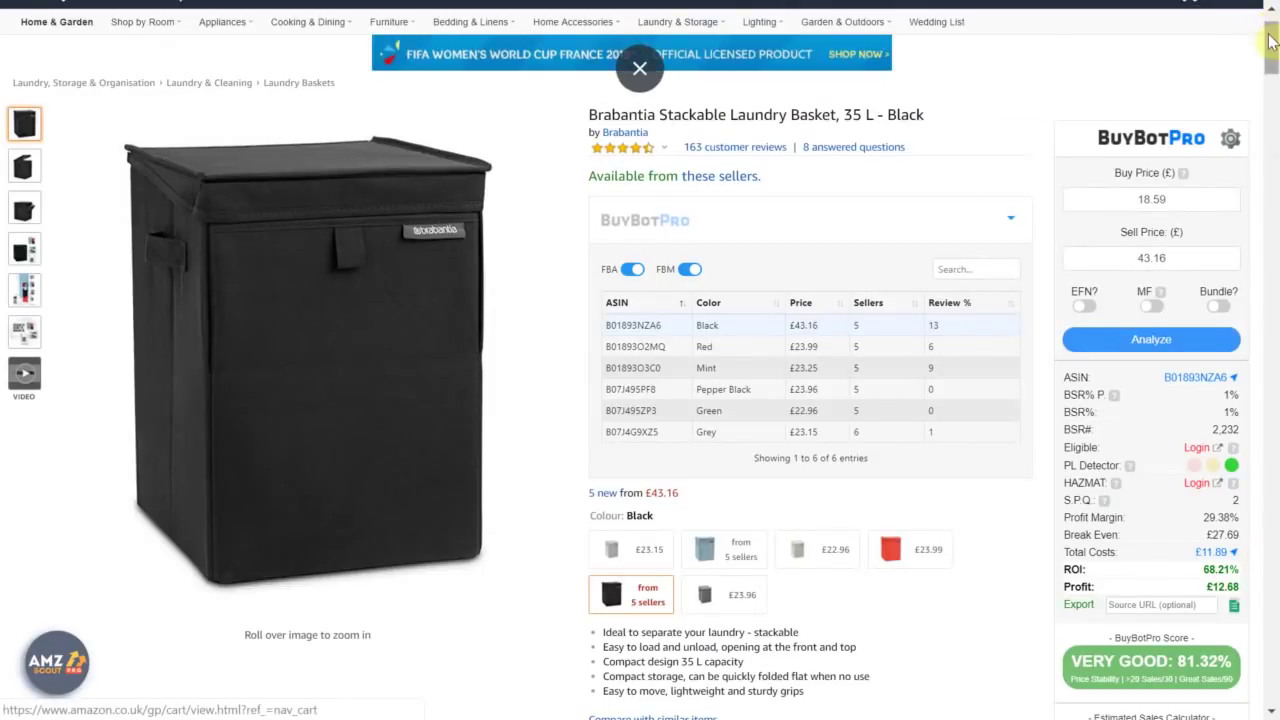
left_click_drag(1272, 52, 1276, 92)
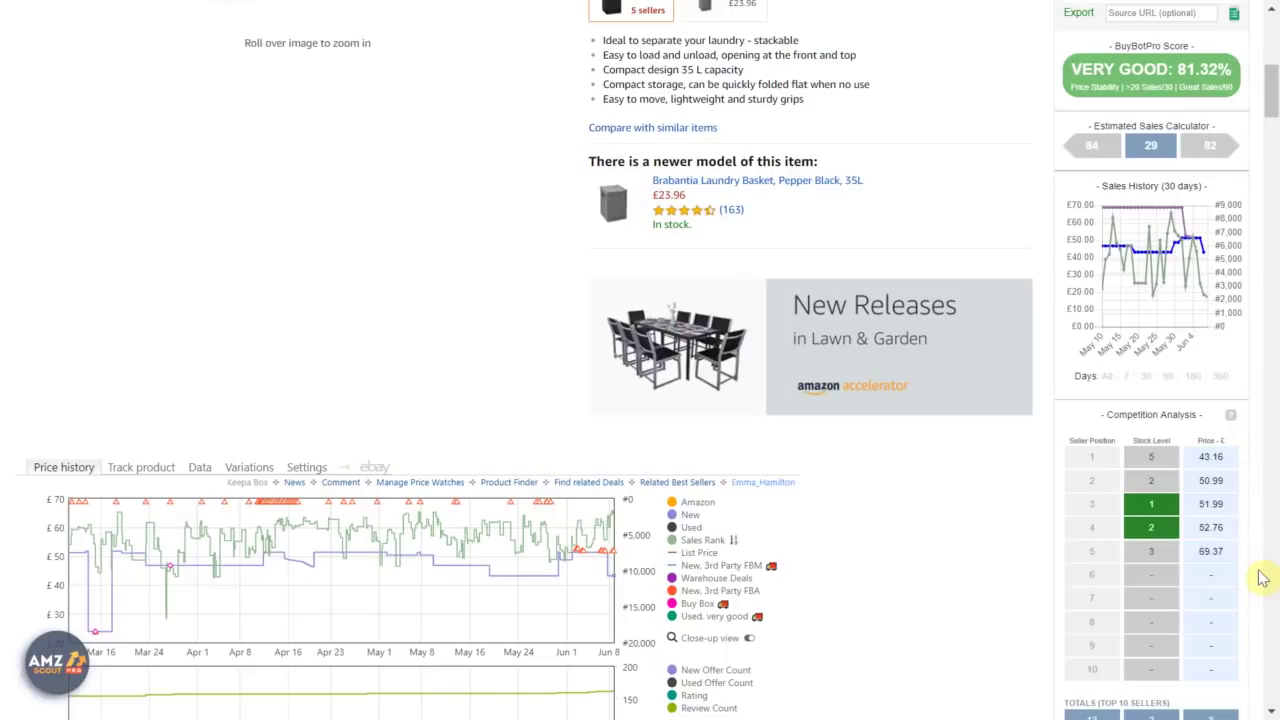
scroll(1046, 203, "up", 1)
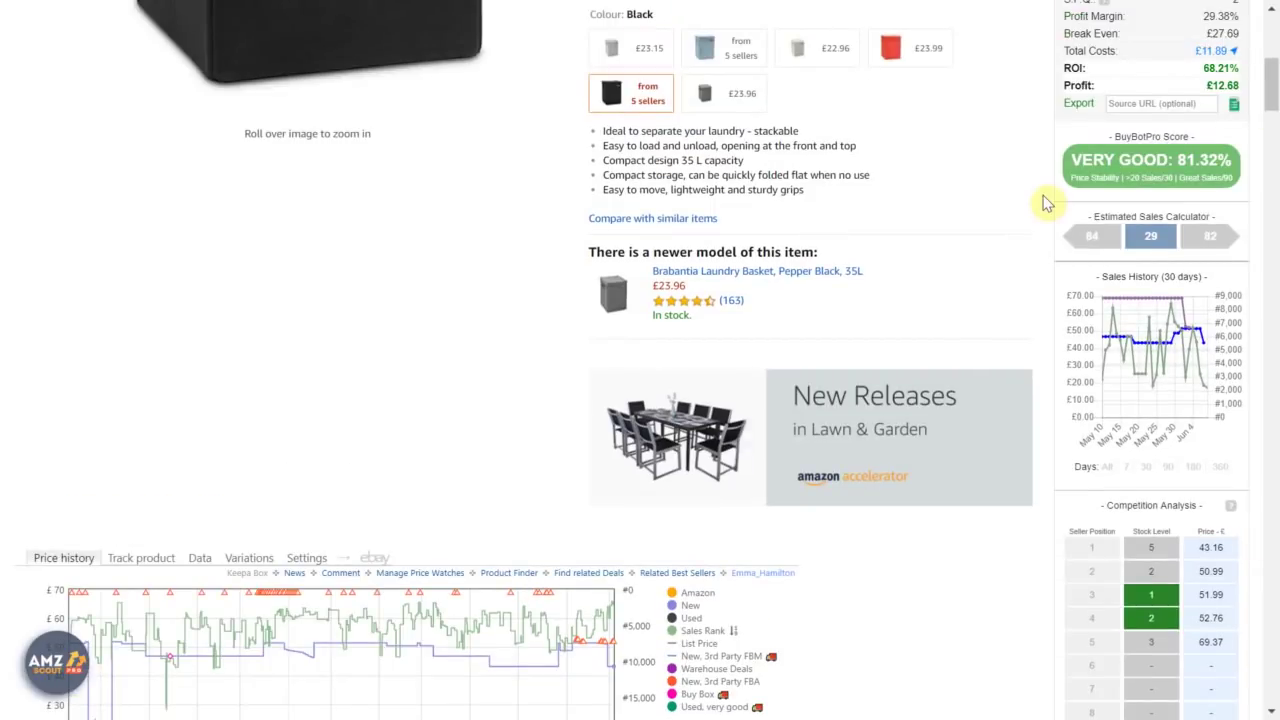
left_click_drag(1273, 100, 1275, 120)
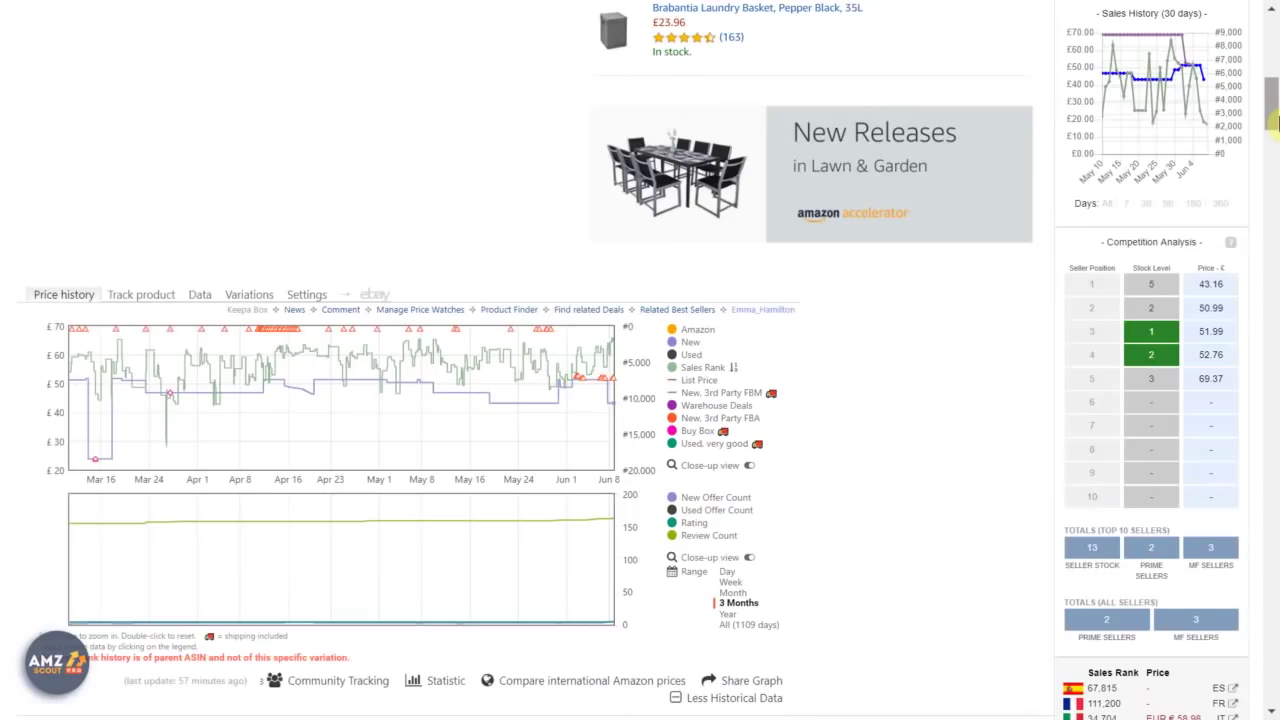